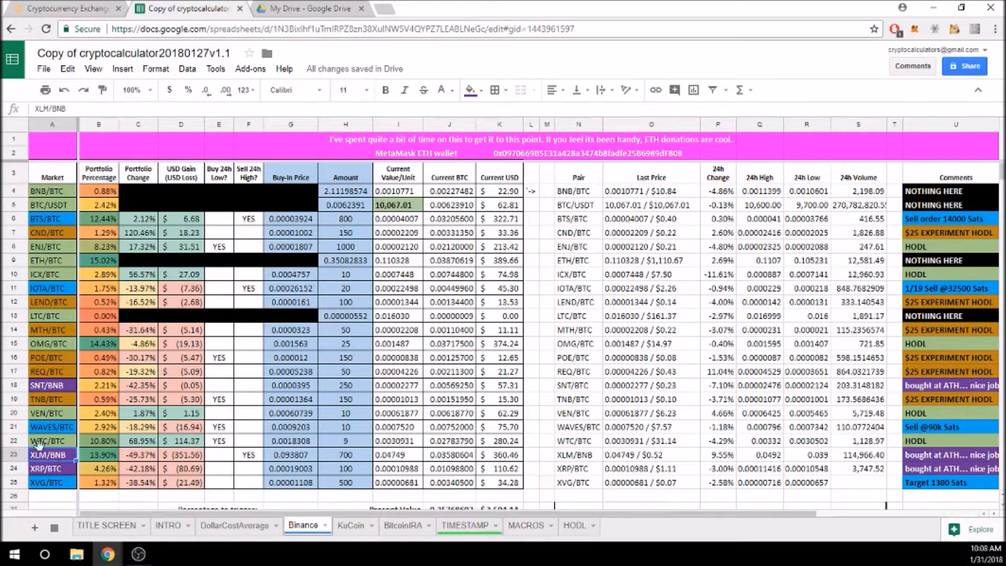
Compare WTC/BTC and XLM/BNB formulas for portfolio percentage, change, USD gain, and 24h buy/sell checks
click(104, 443)
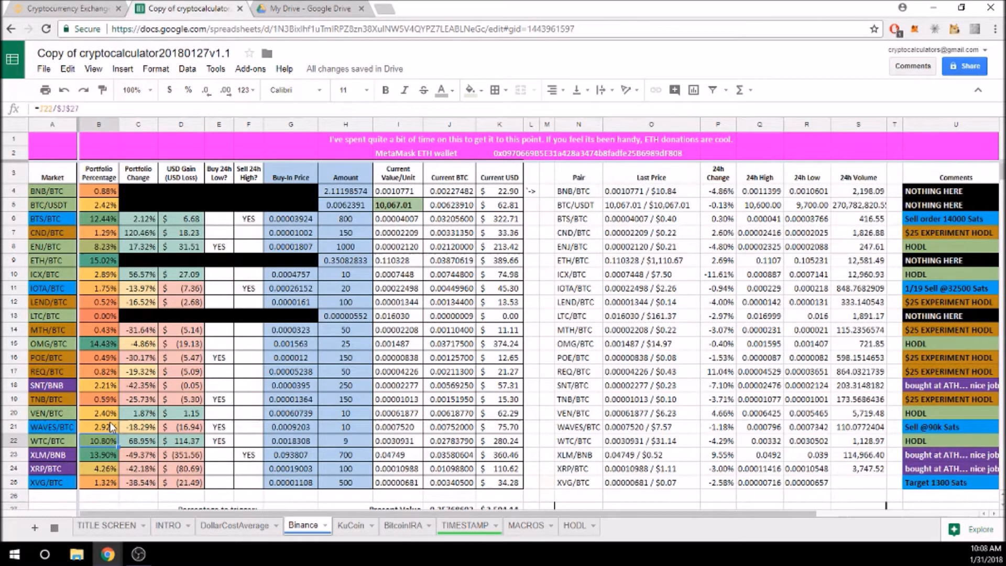
key(Down)
key(Up)
key(Down)
key(Up)
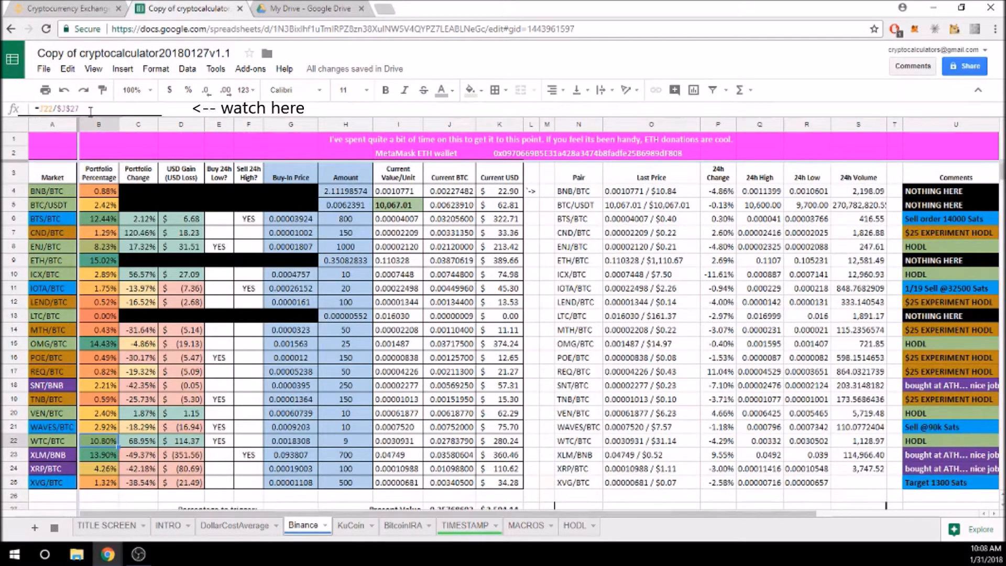
key(Down)
key(Up)
key(Down)
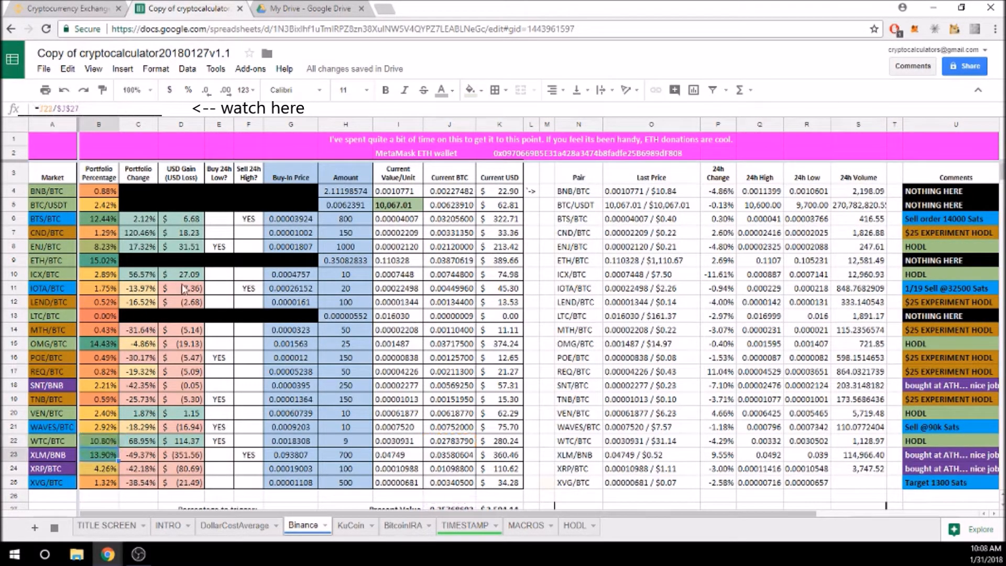
key(Up)
key(Down)
key(Up)
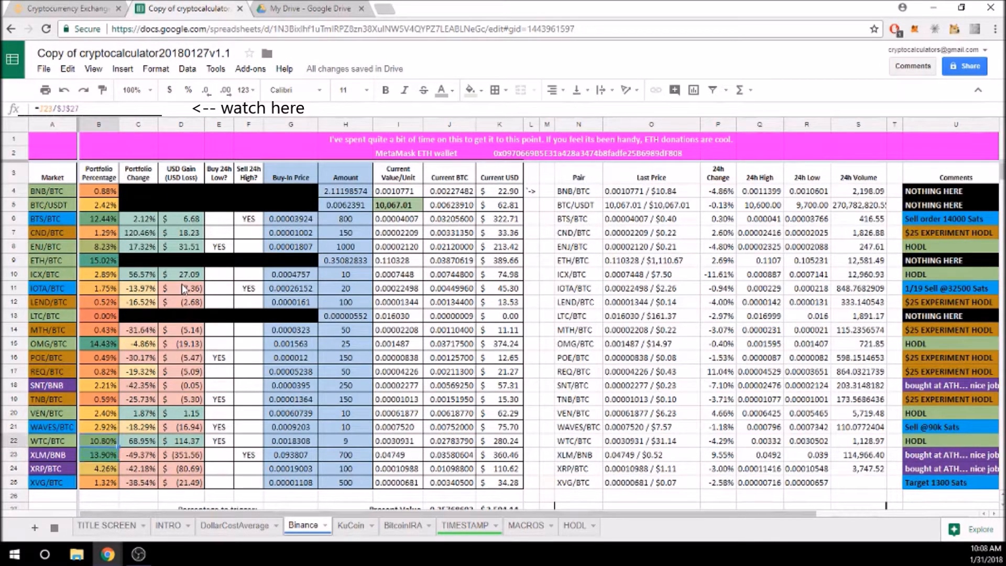
key(Right)
key(Down)
key(Up)
key(Down)
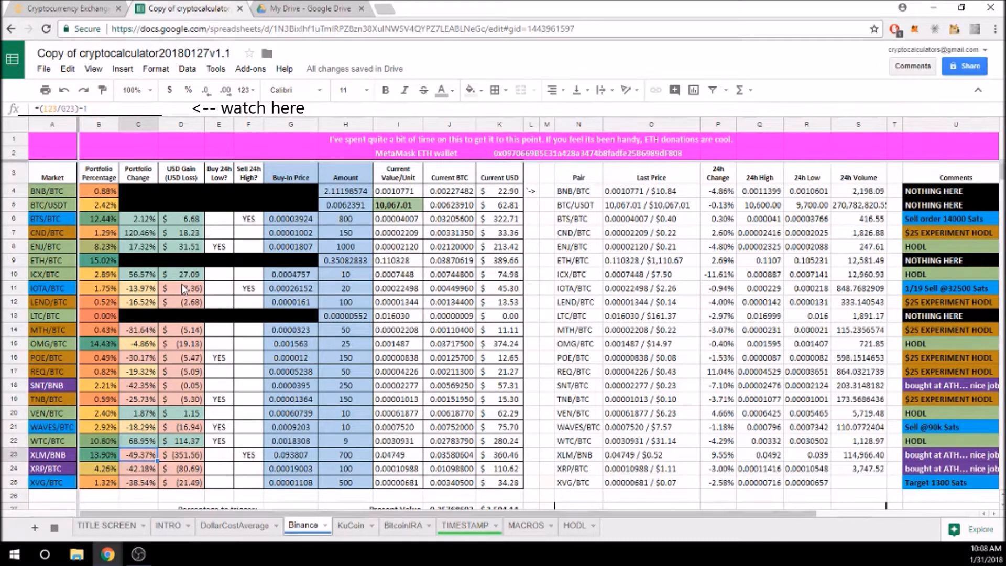
key(Right)
key(Up)
key(Down)
key(Up)
key(Down)
key(Up)
key(Down)
key(Up)
key(Down)
key(Up)
key(Right)
key(Down)
key(Up)
key(Down)
key(Up)
key(Down)
key(Up)
key(Down)
key(Up)
key(Down)
key(Up)
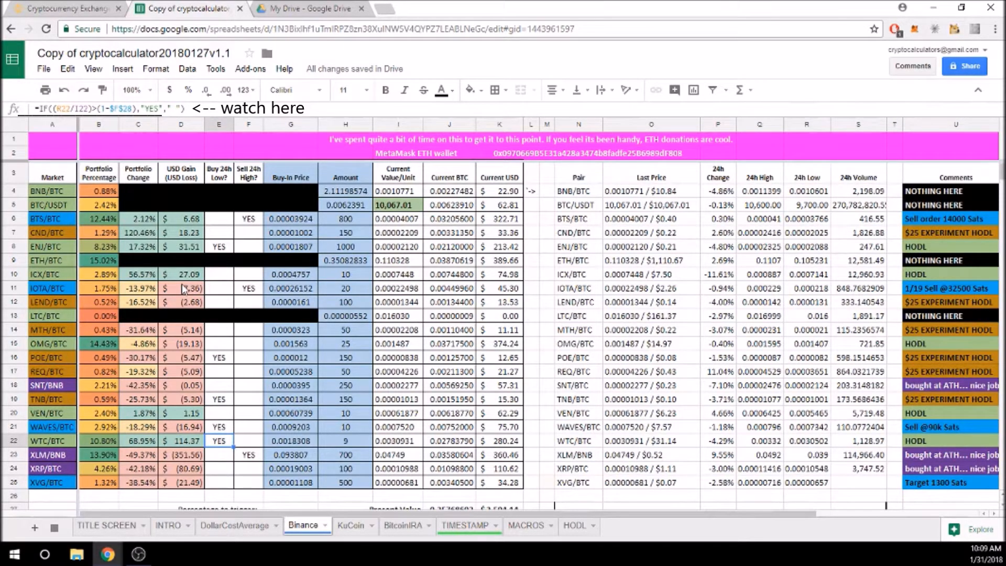
key(Right)
key(Down)
key(Up)
key(Down)
Review the amounts held (700 XLM, 9 WTC) and current BTC and USD values for both rows
key(Right)
key(Right)
key(Right)
key(Left)
key(Left)
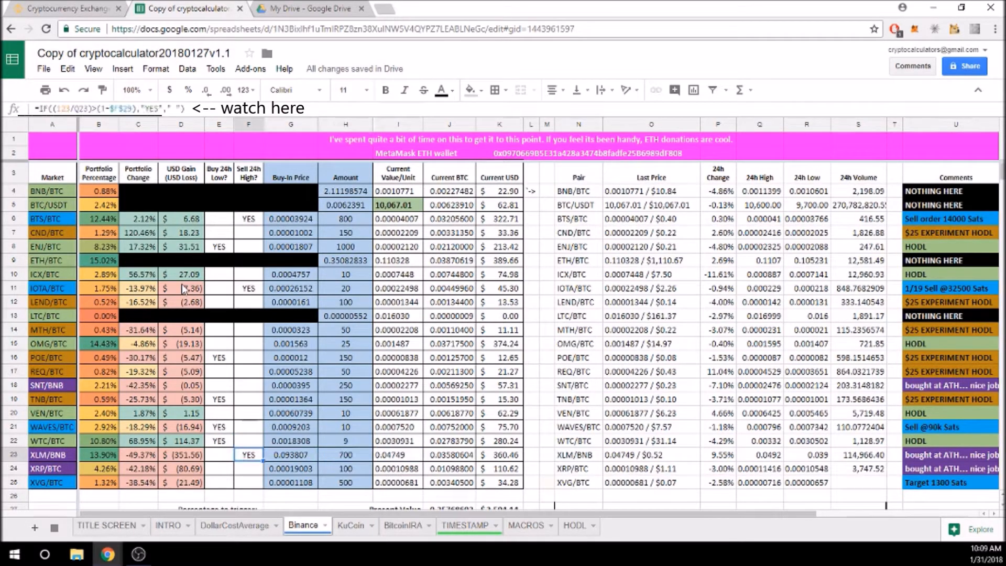
key(Up)
key(Right)
key(Right)
key(Down)
key(Up)
key(Down)
key(Right)
key(Up)
key(Down)
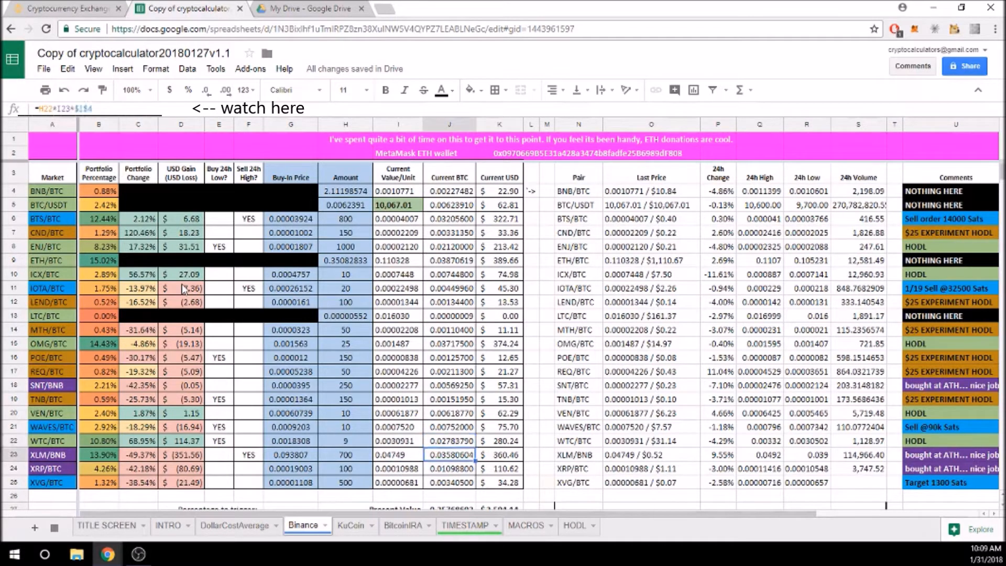
key(Up)
key(Down)
key(Right)
key(Up)
key(Down)
key(Up)
key(Down)
key(Up)
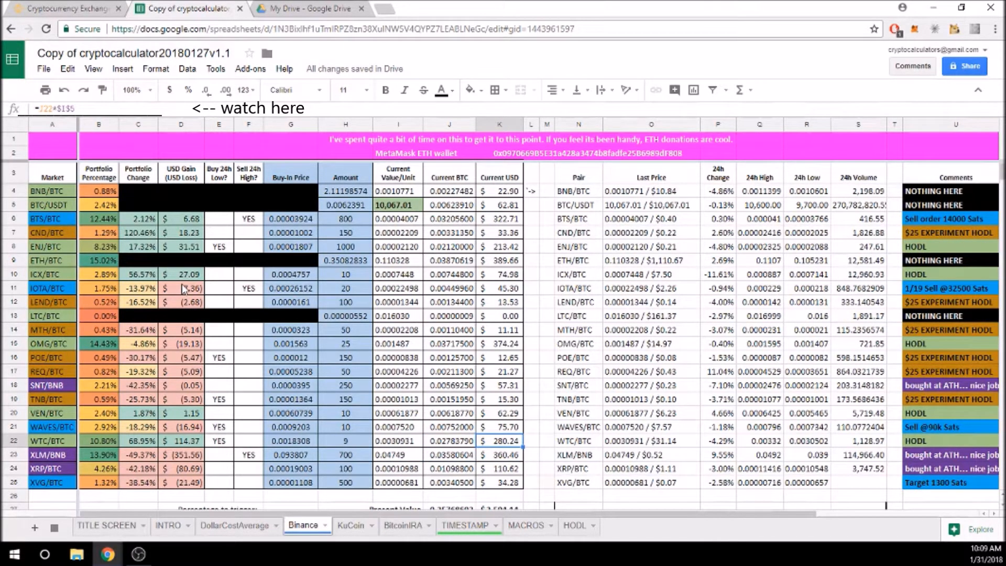
key(Down)
key(Left)
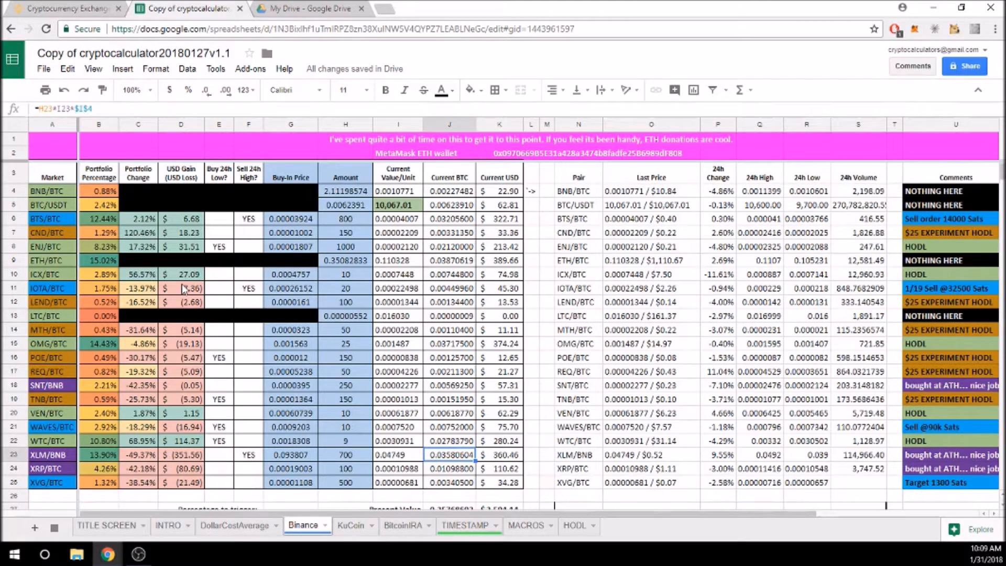
key(Left)
key(Left)
key(Left)
key(Left)
key(Left)
key(Left)
key(Left)
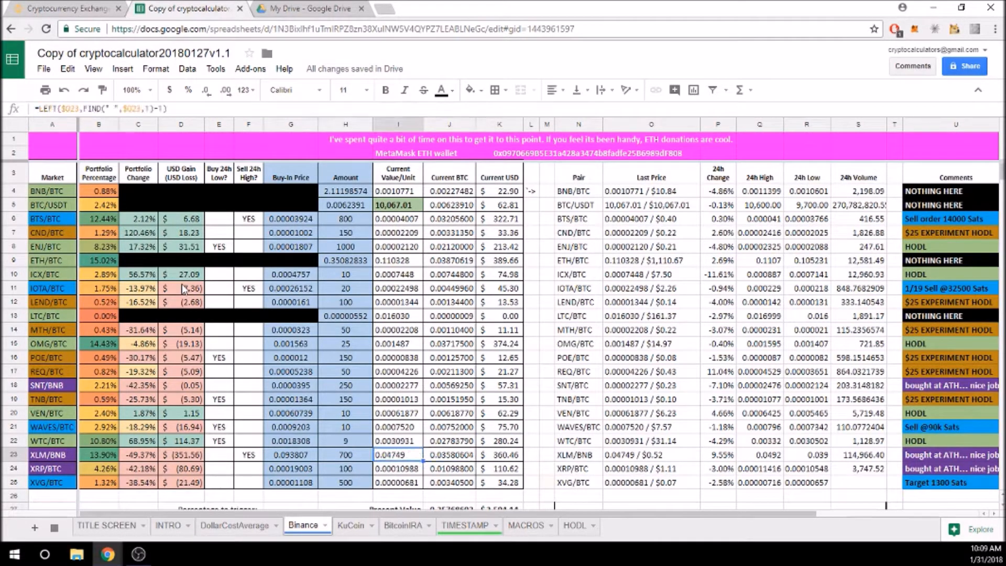
key(Right)
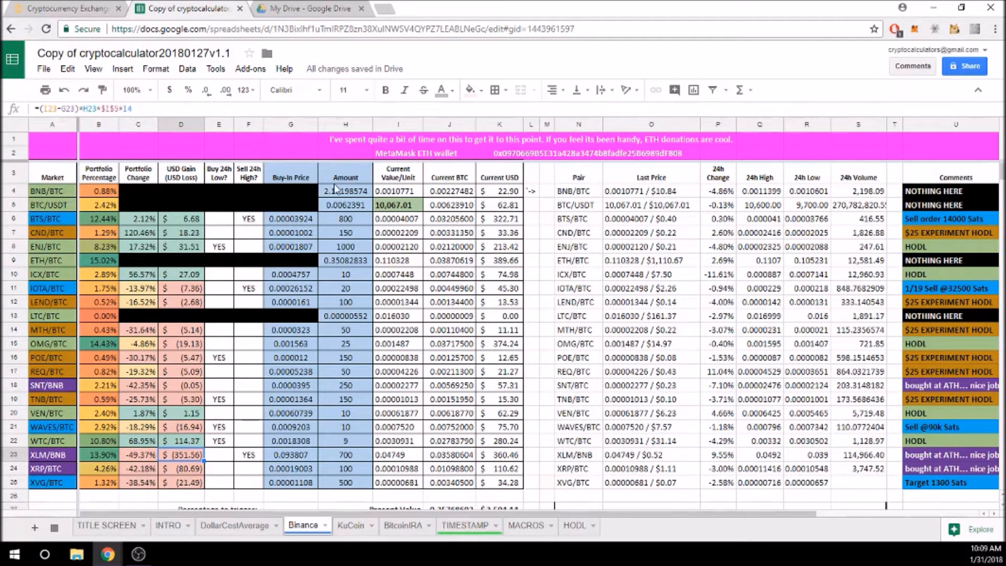
Inspect the BNB/BTC live price lookup, both USD gain formulas and the ETH/BTC current value formula
click(403, 192)
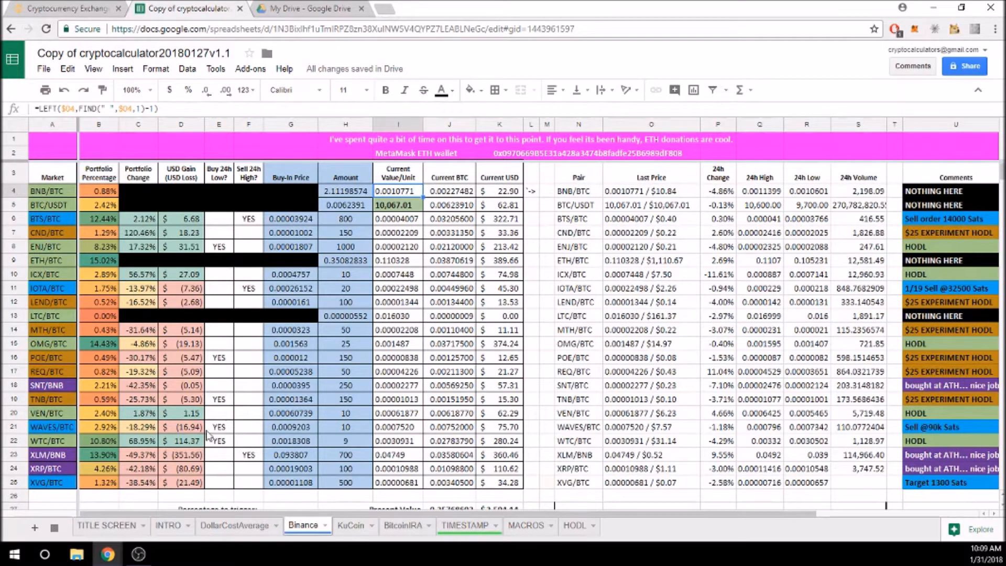
click(180, 444)
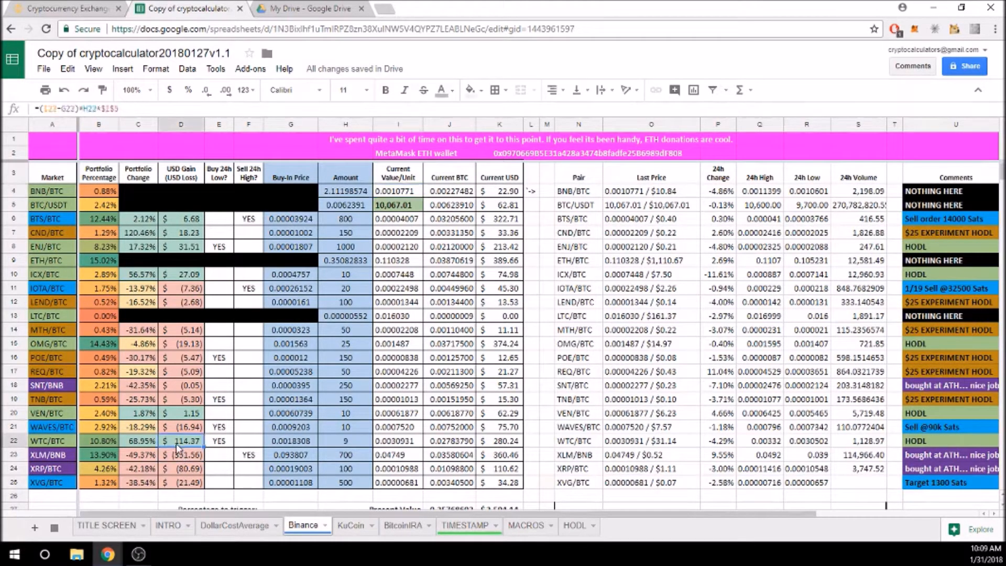
click(178, 458)
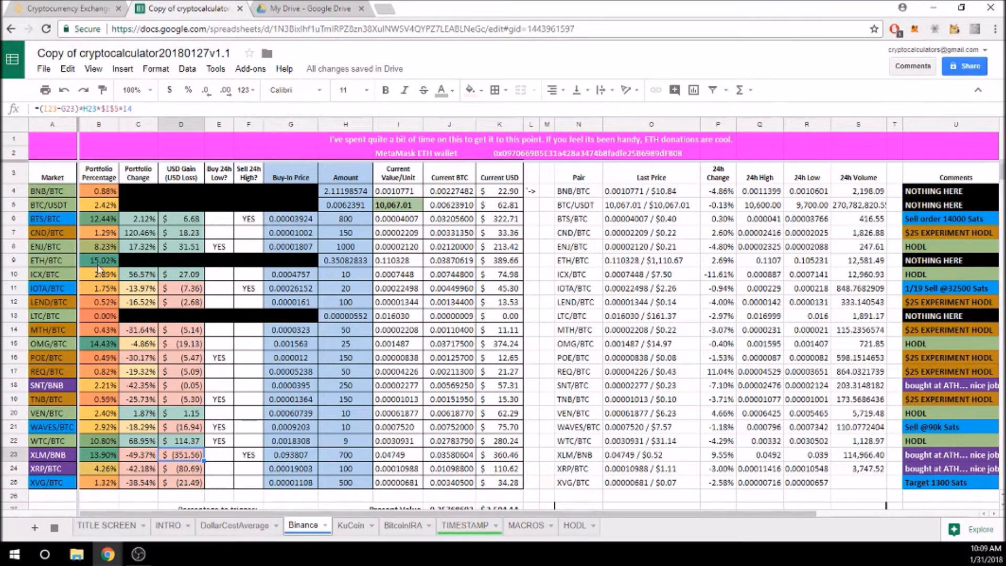
click(394, 261)
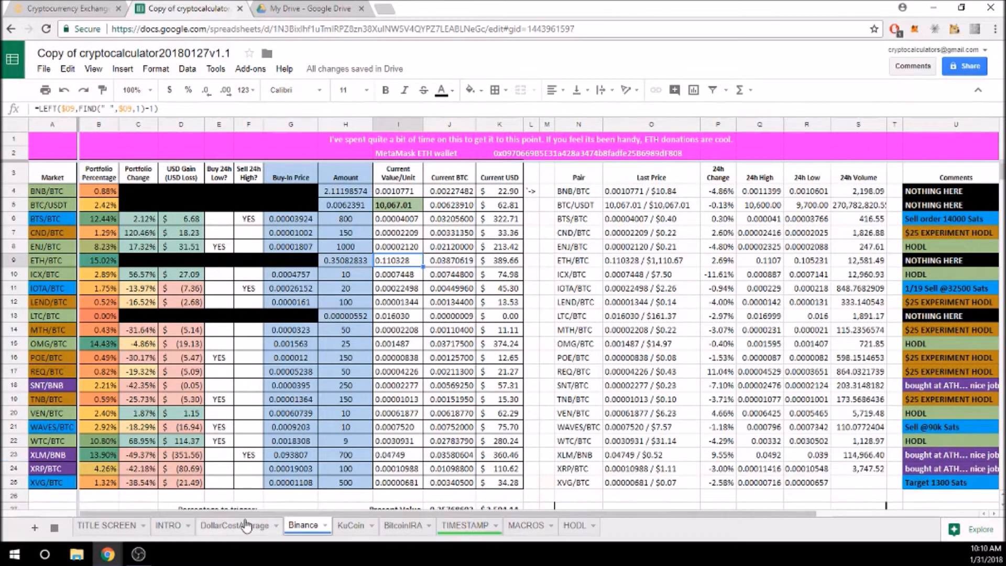
Read down through the INTRO sheet's setup instructions, then switch to the Binance homepage tab
click(168, 525)
scroll(236, 357, down, 1)
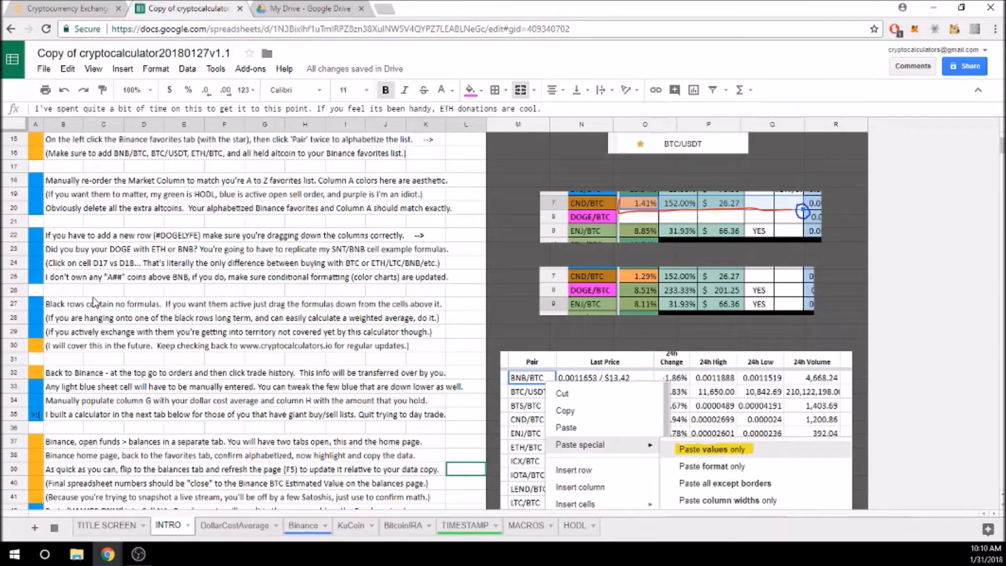
scroll(124, 330, down, 1)
click(81, 9)
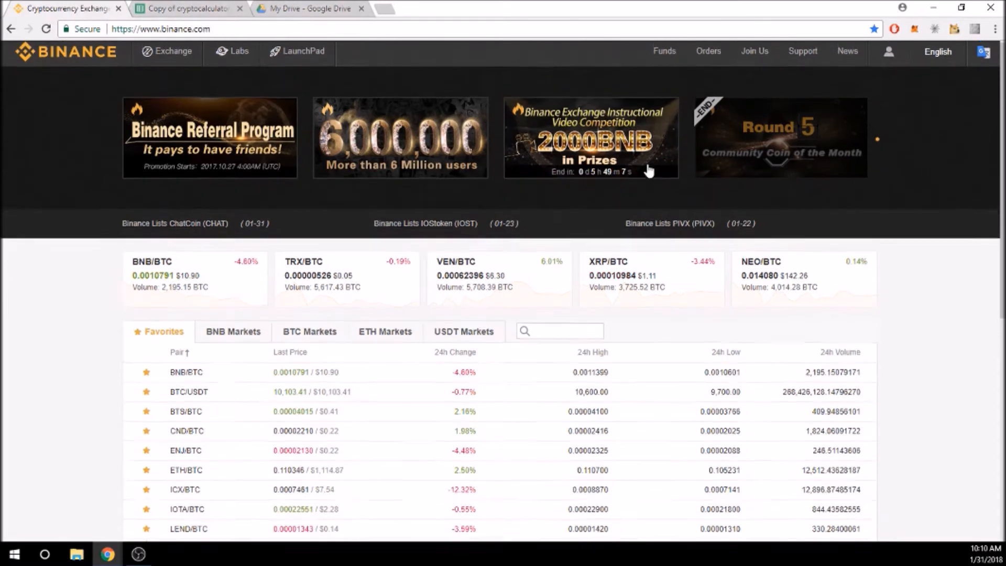
Open the Binance Funds > Balances page in a new browser tab
mouse_move(668, 67)
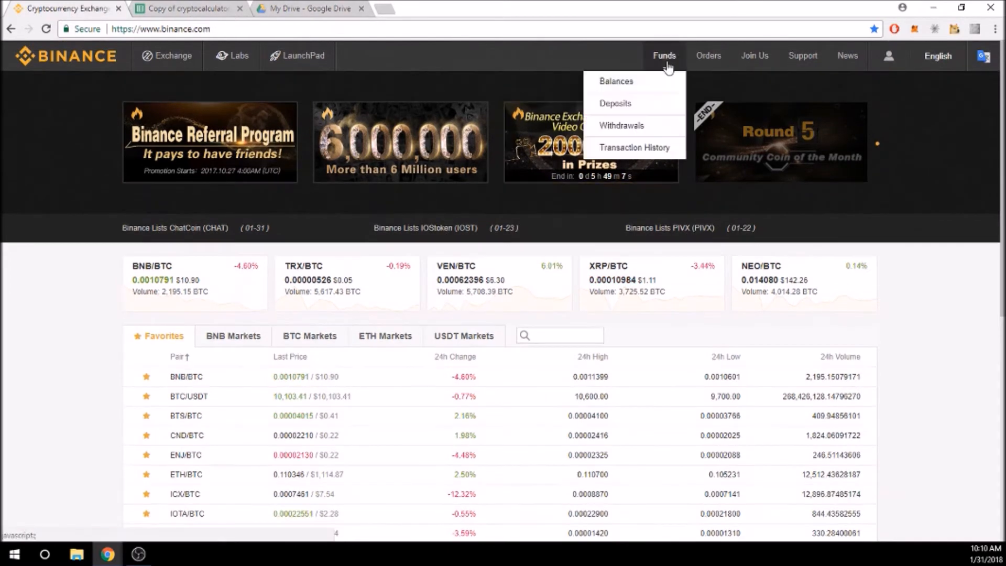
right_click(615, 85)
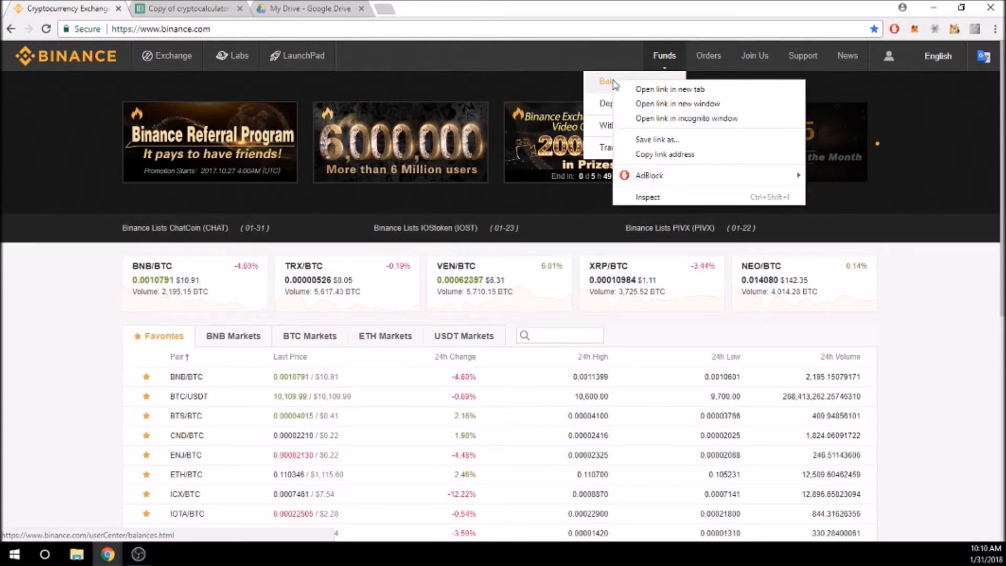
click(648, 92)
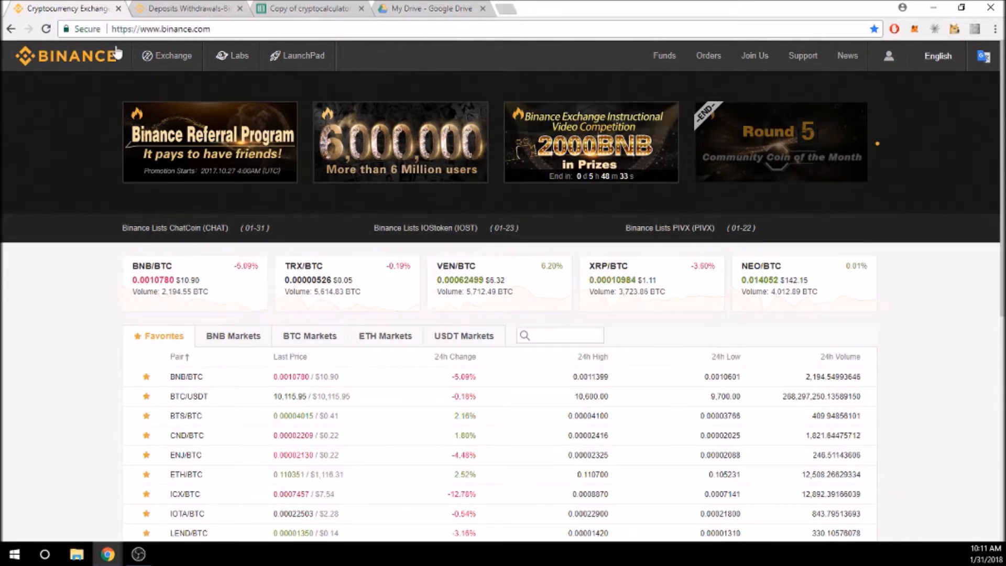
Reload the Binance homepage for fresh prices, then go back to the Copy of cryptocalculator tab
mouse_move(146, 59)
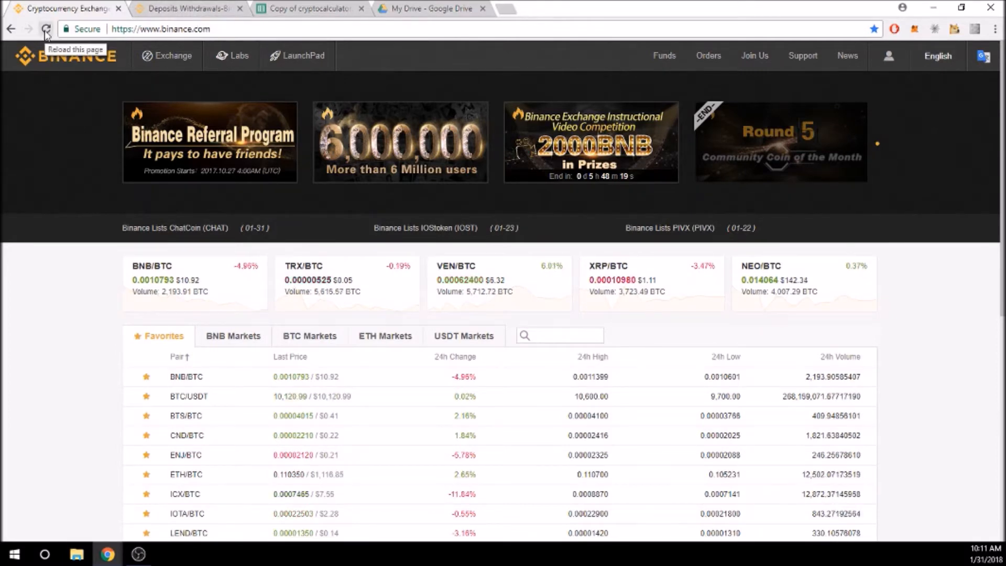
click(46, 30)
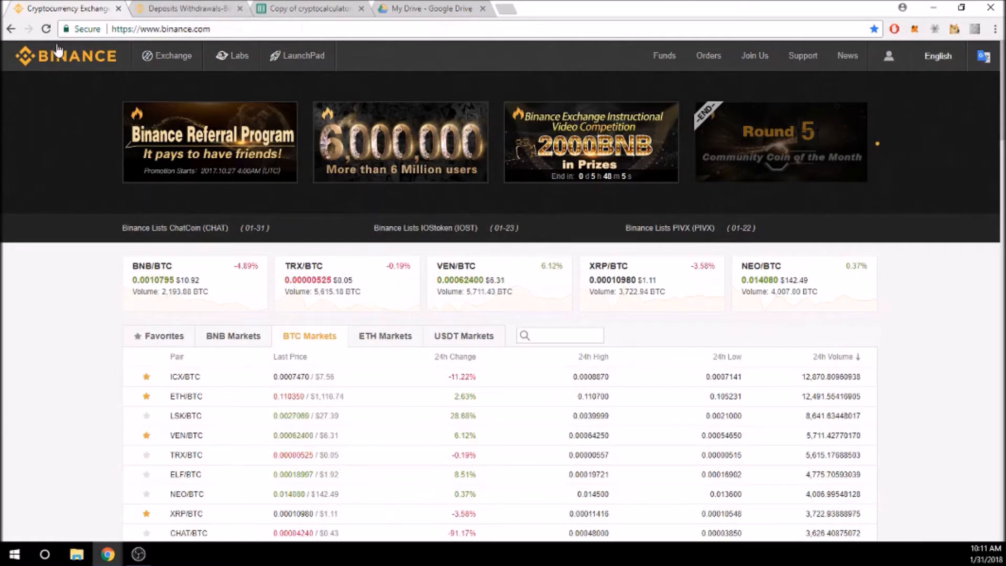
click(337, 8)
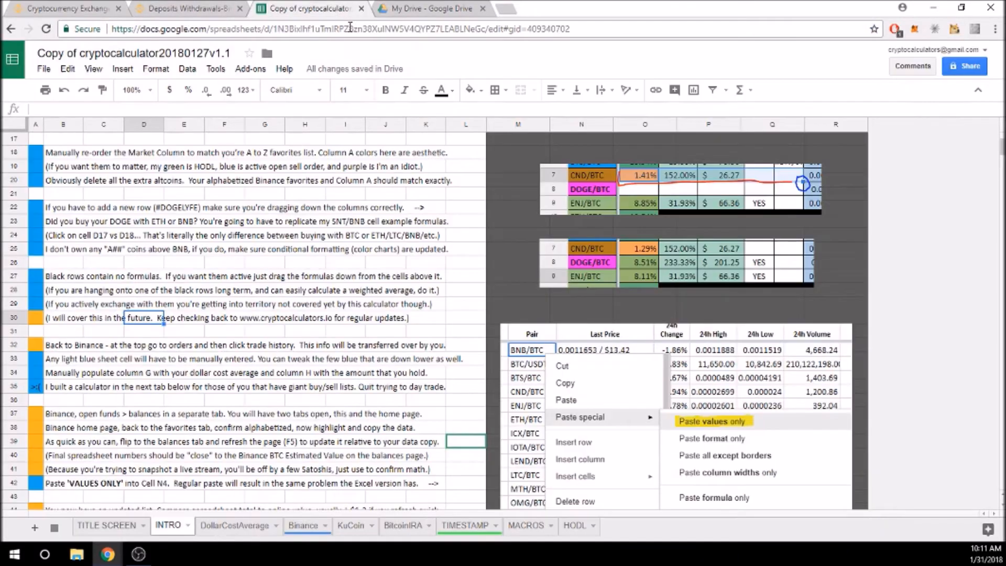
On the Binance sheet, check the Initial Investment and Present Value total formulas in K28 and K27
click(303, 525)
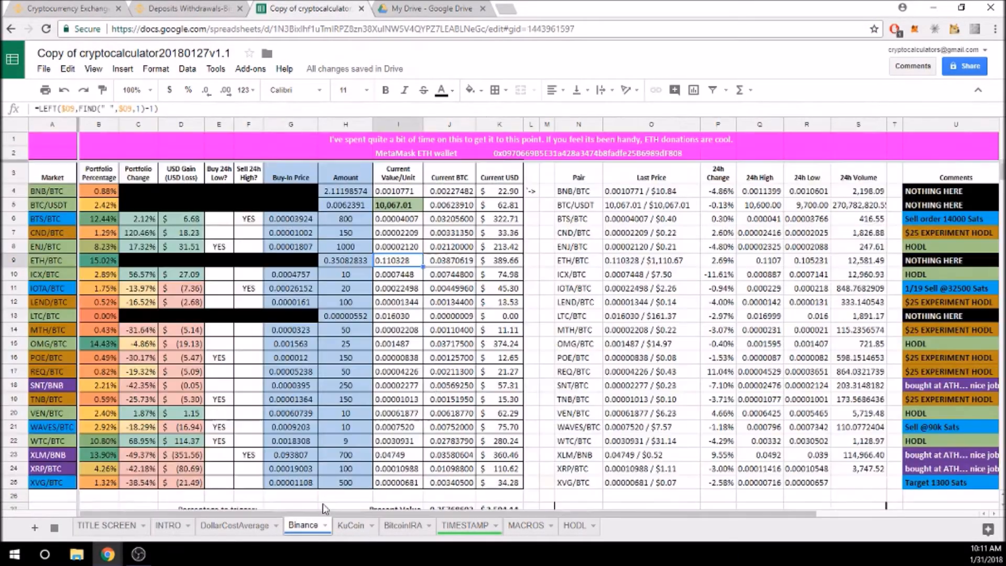
scroll(558, 335, down, 2)
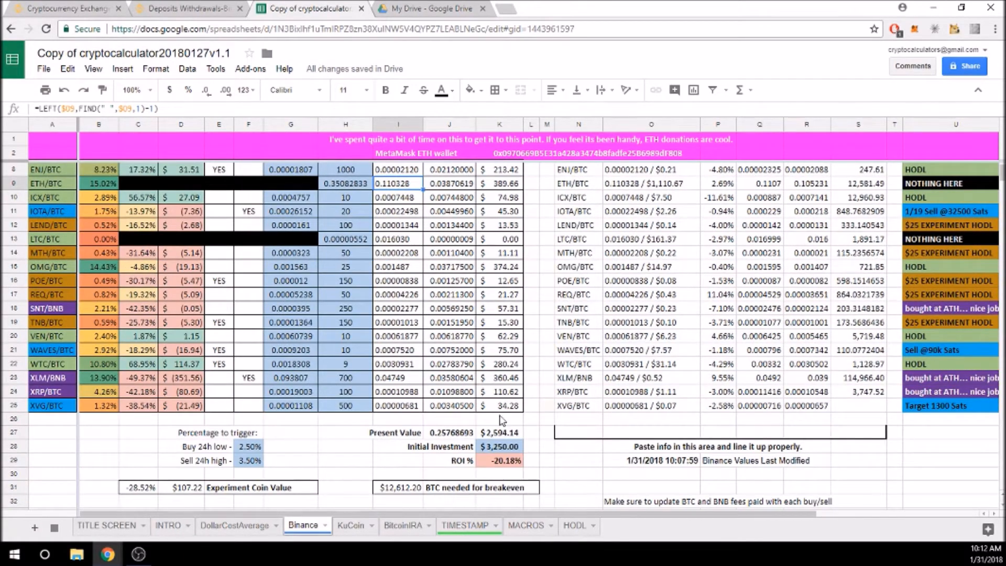
click(495, 448)
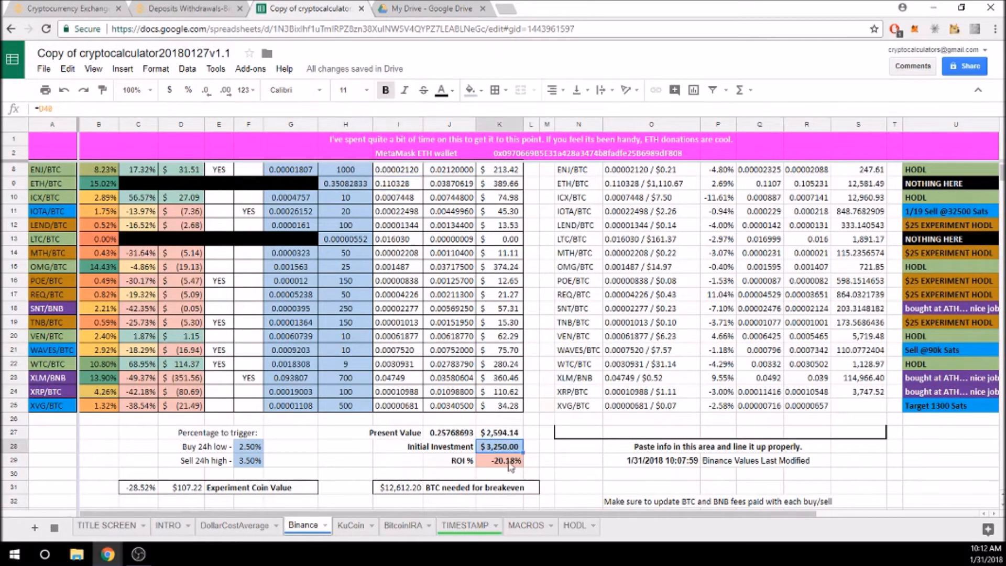
click(498, 434)
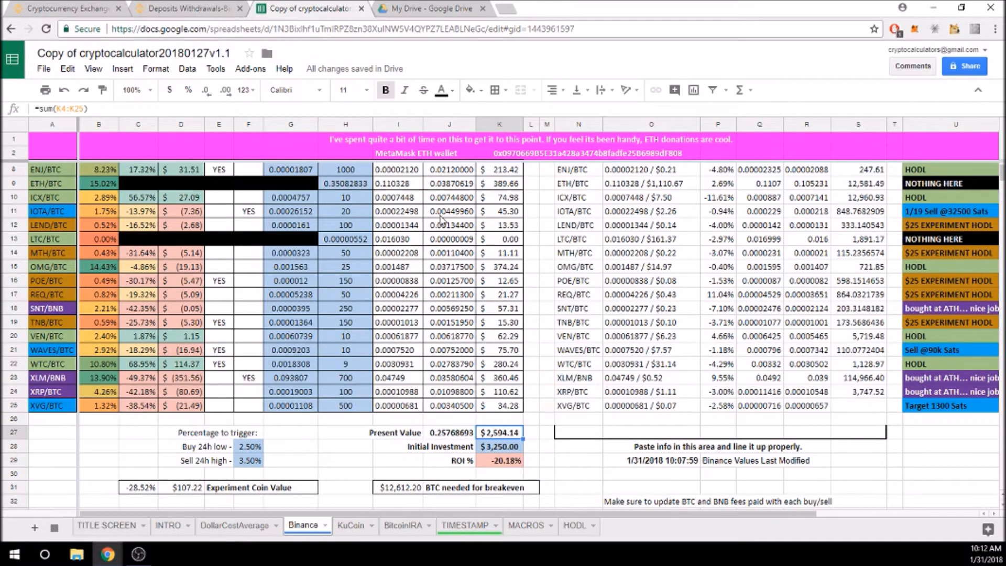
scroll(448, 205, up, 2)
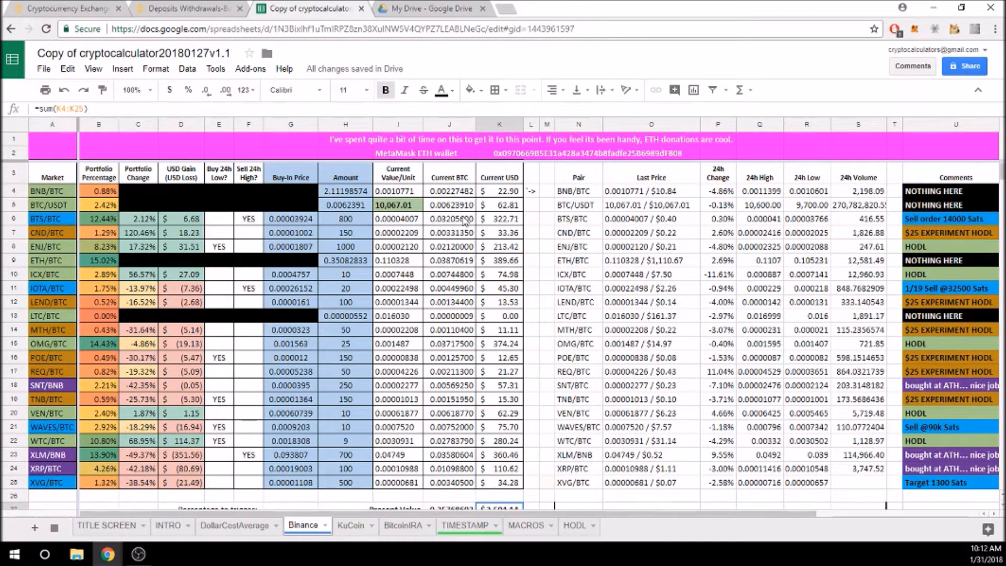
scroll(470, 438, down, 1)
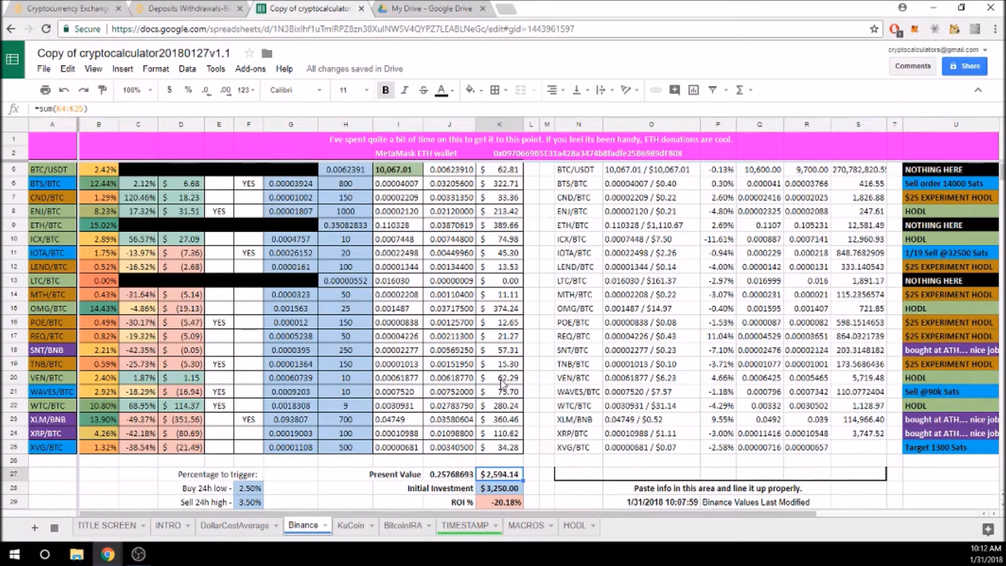
scroll(463, 298, up, 1)
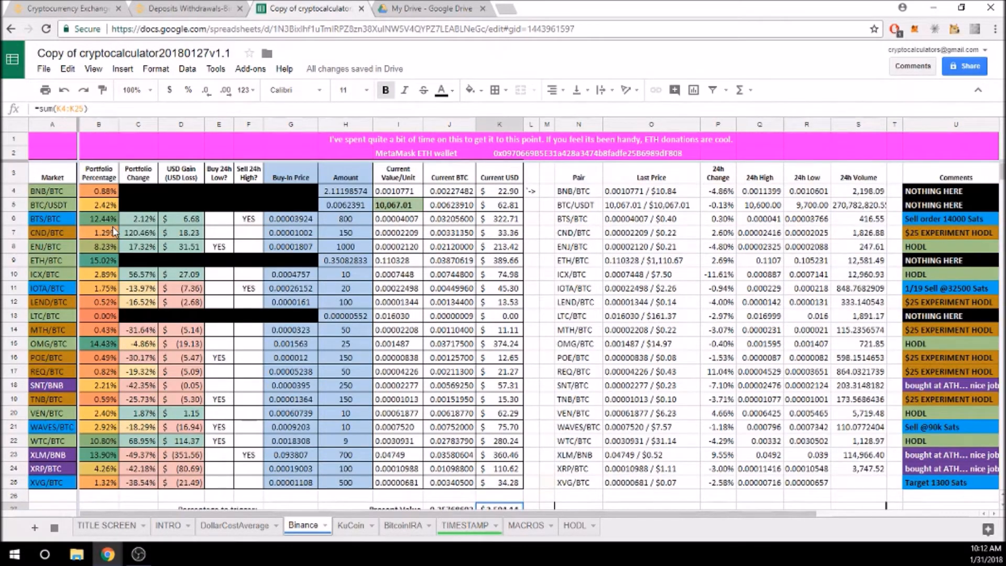
View the BTS/BTC portfolio-percentage formula in B6, then exit it unchanged with Esc
click(103, 218)
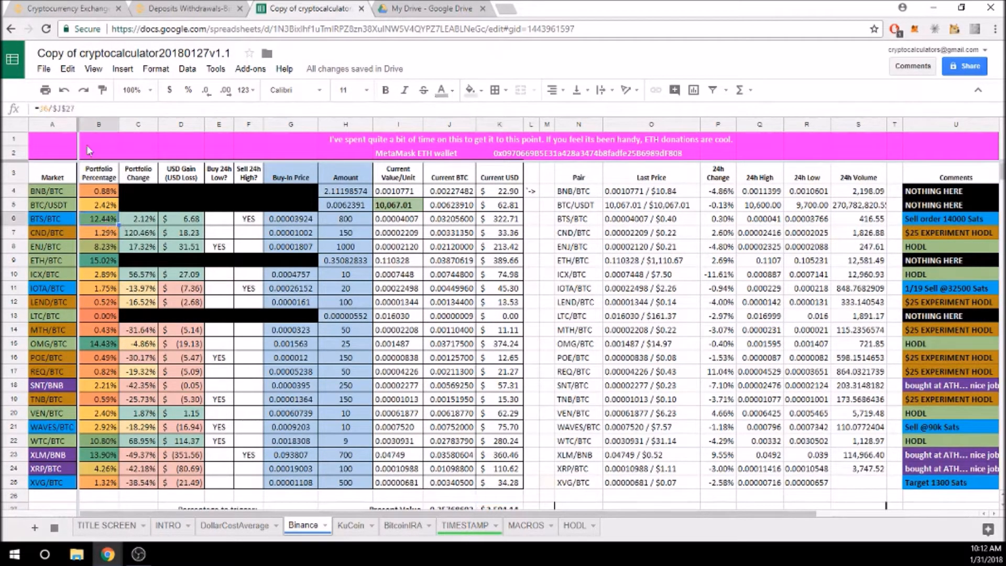
key(Return)
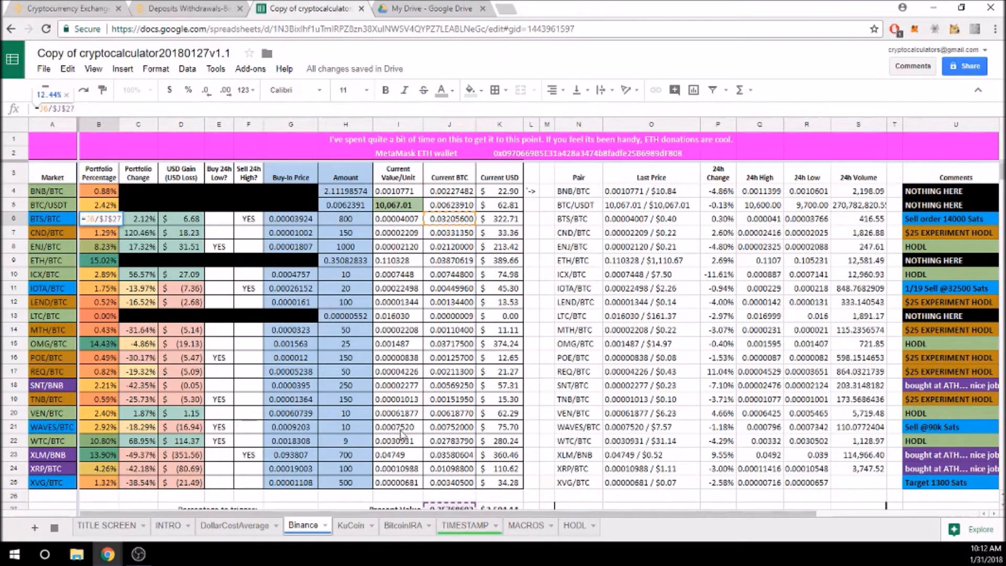
scroll(461, 478, down, 1)
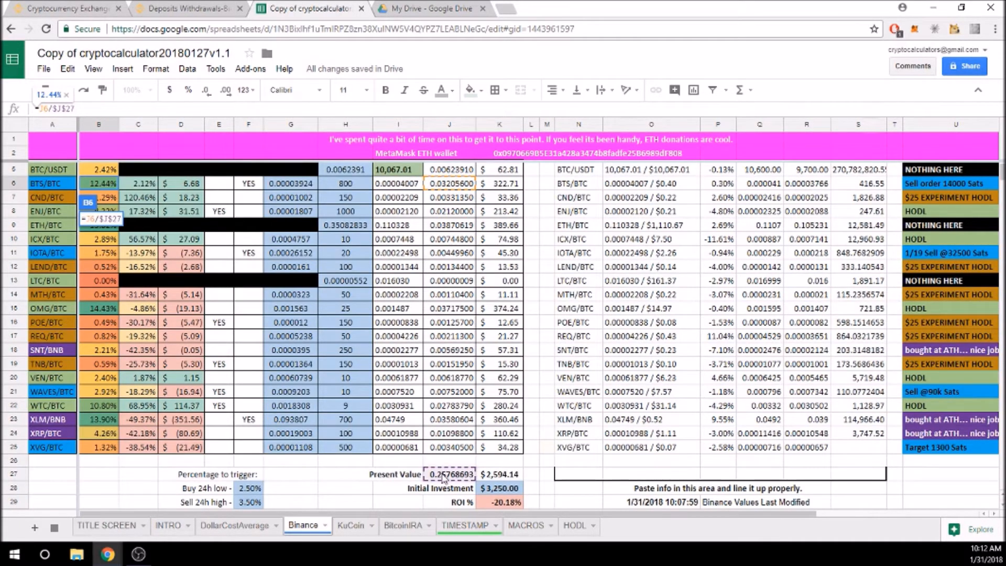
scroll(220, 365, up, 1)
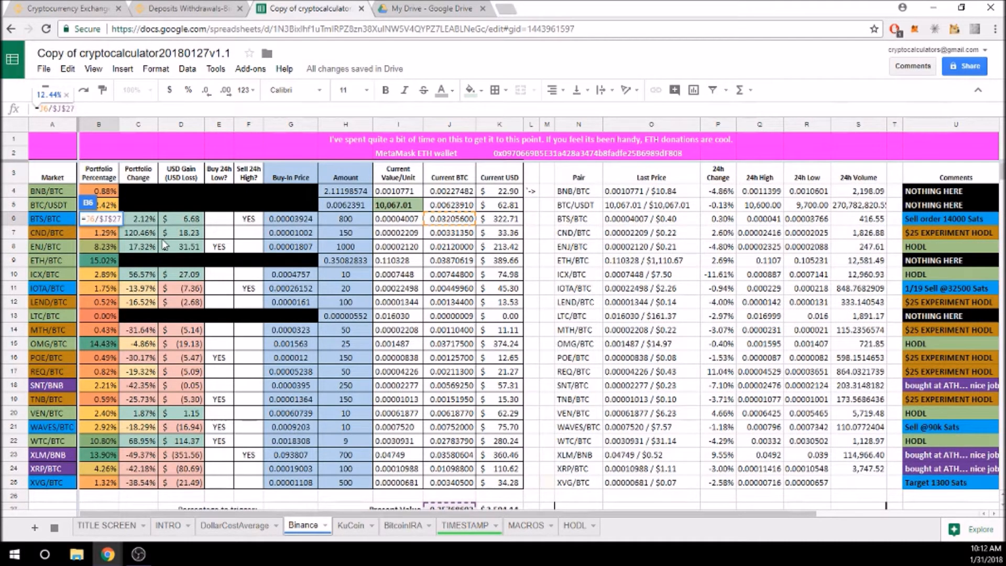
key(Escape)
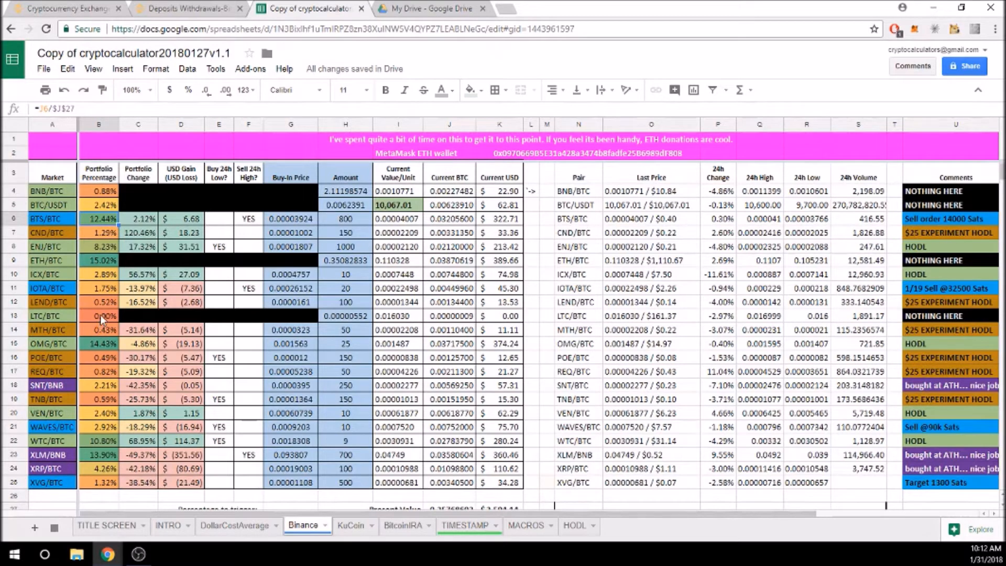
click(155, 68)
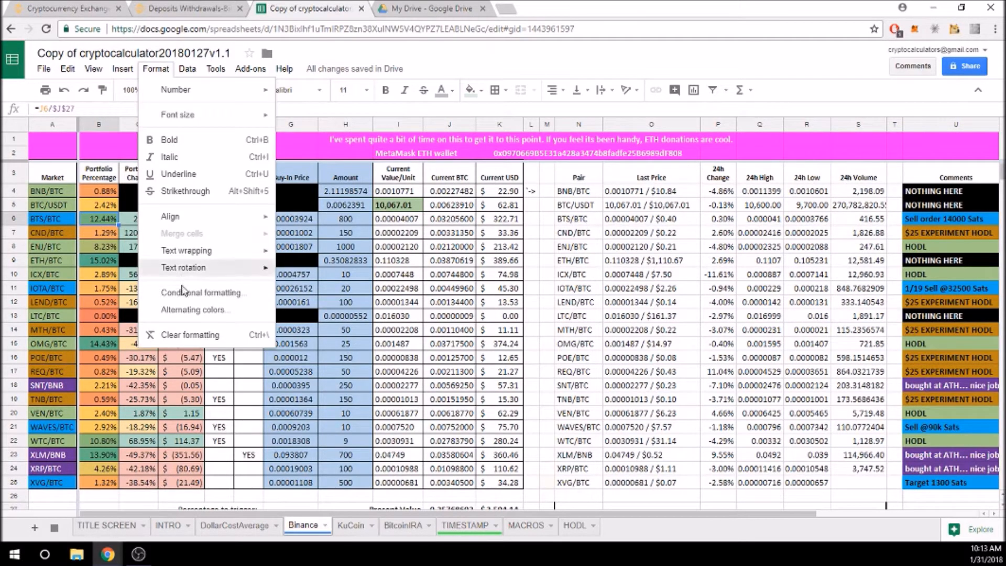
click(62, 176)
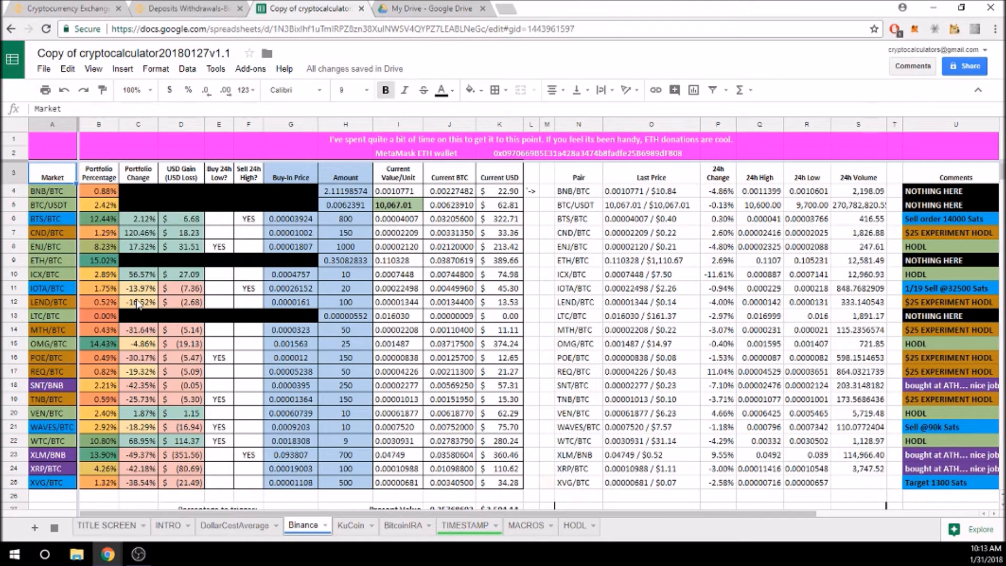
click(141, 219)
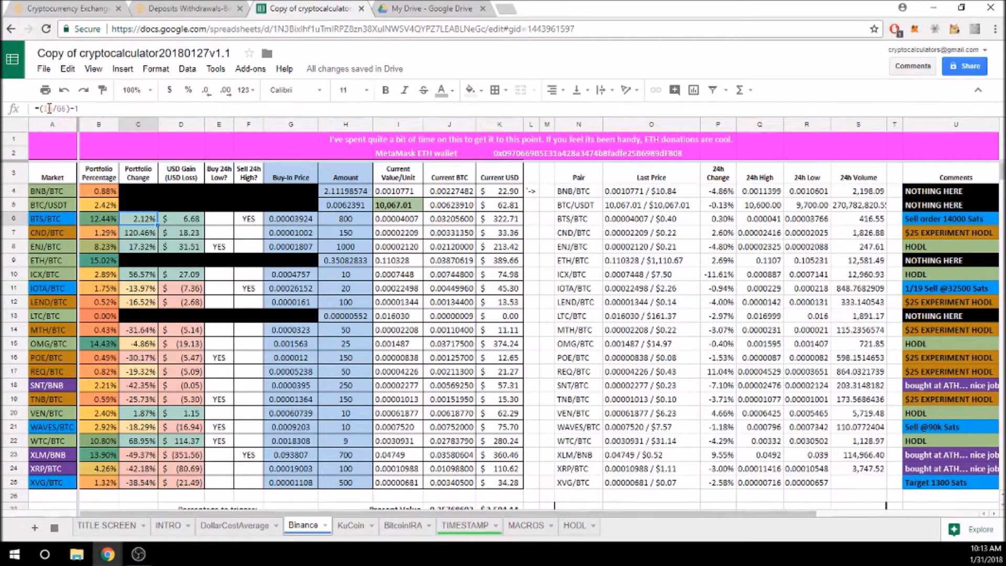
click(76, 109)
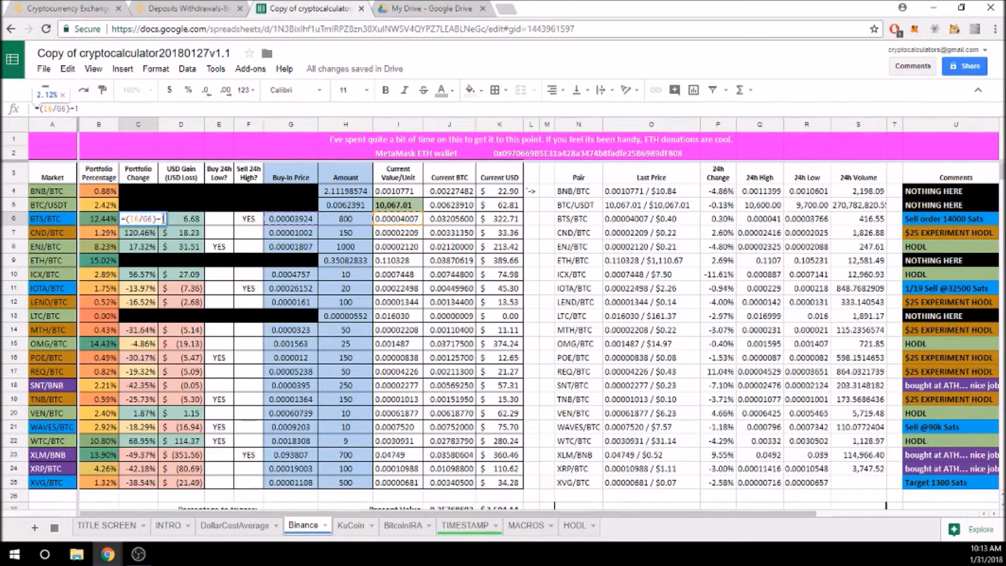
click(174, 222)
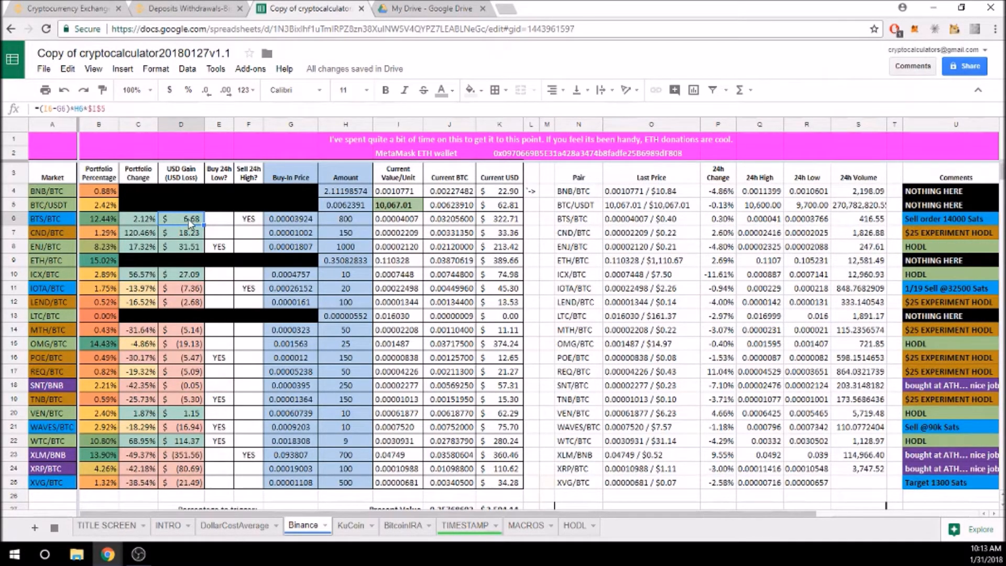
click(218, 220)
click(253, 221)
click(216, 220)
click(251, 220)
click(216, 224)
click(254, 222)
click(217, 222)
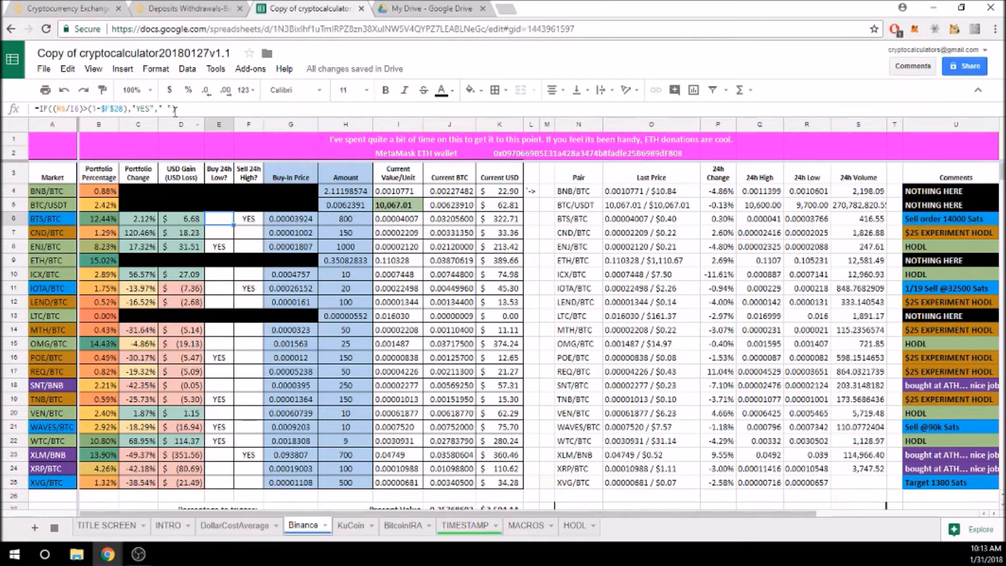
click(250, 223)
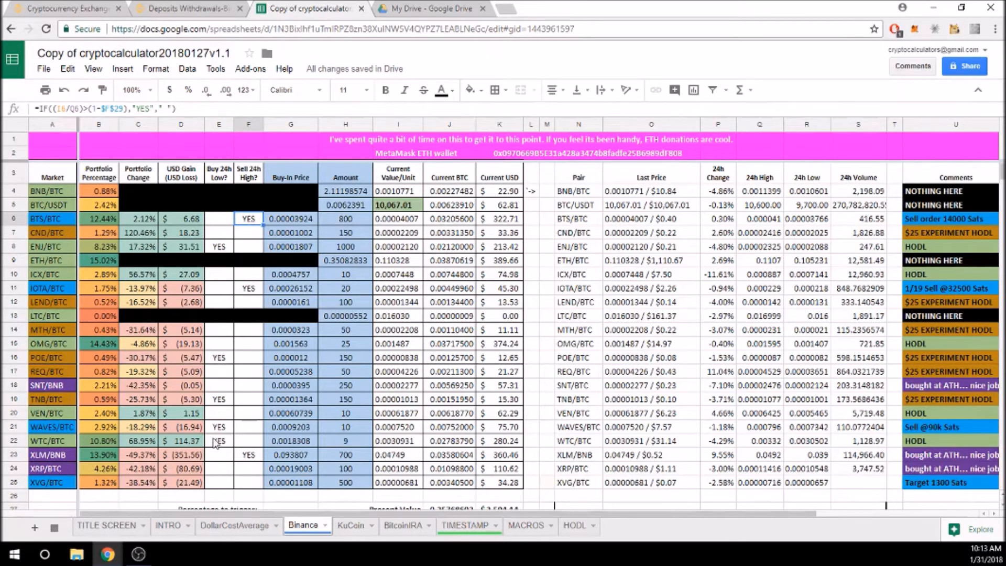
scroll(245, 419, down, 1)
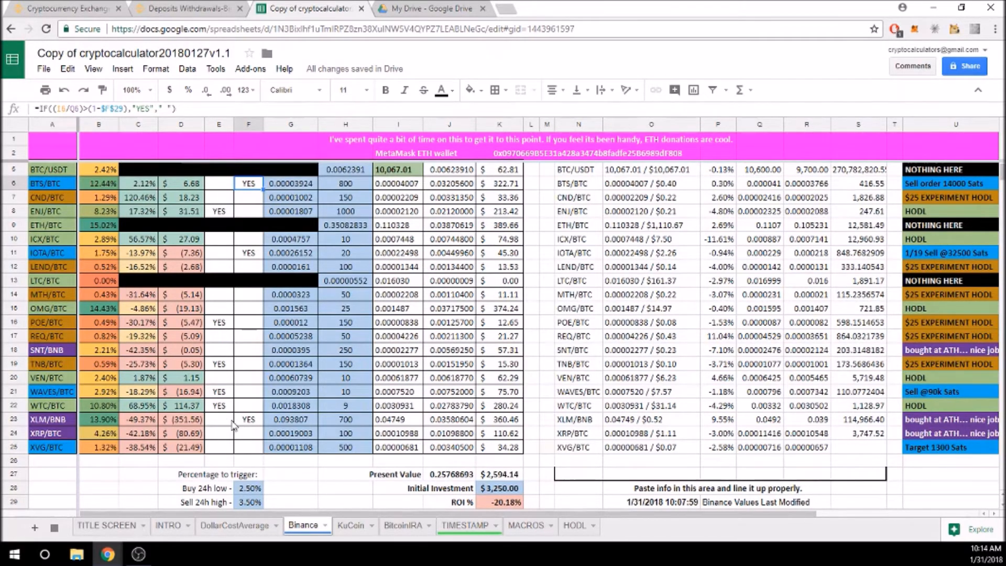
scroll(233, 425, up, 1)
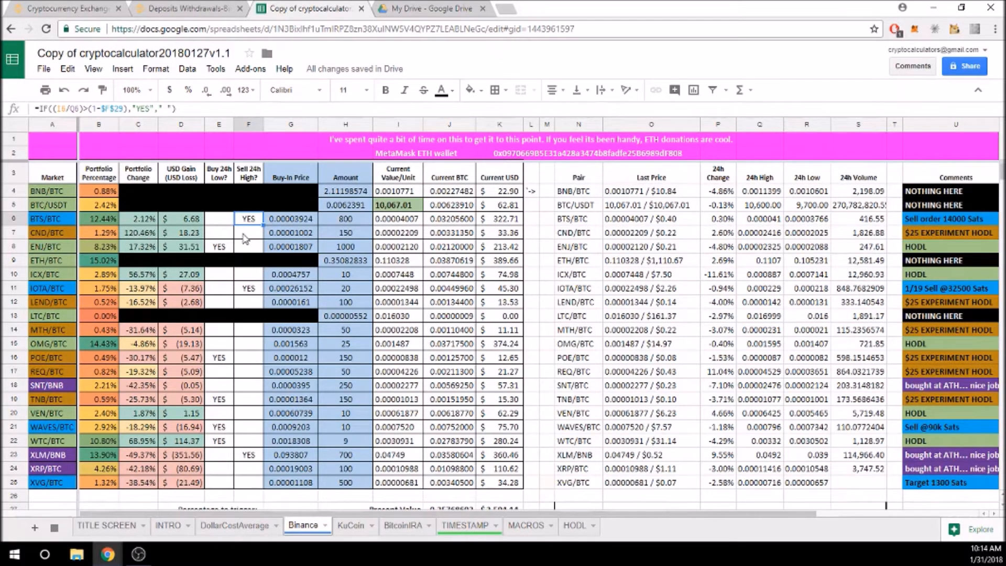
Set the REQ/BTC amount in H17 to 200, then to 2000
drag(291, 177, 351, 413)
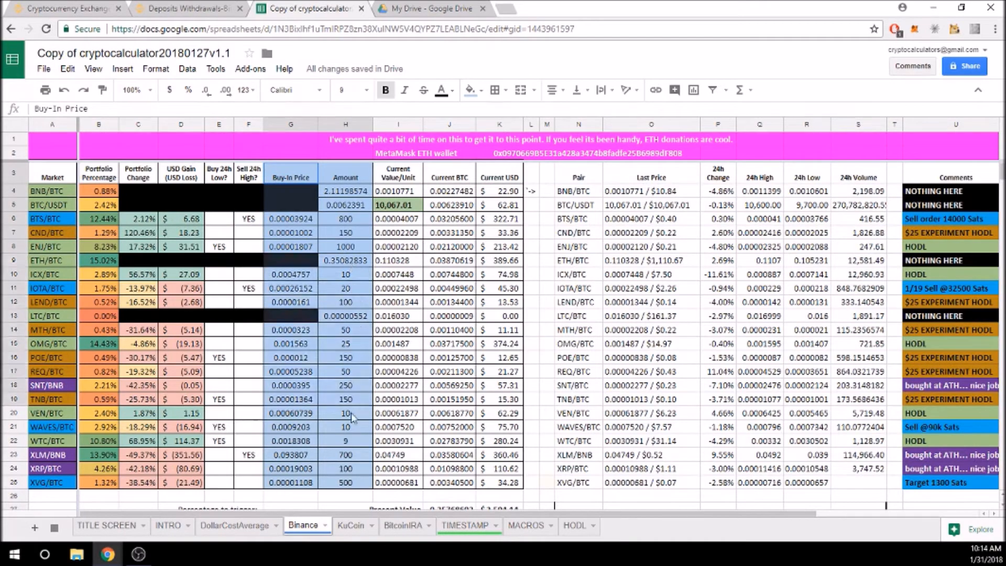
click(347, 371)
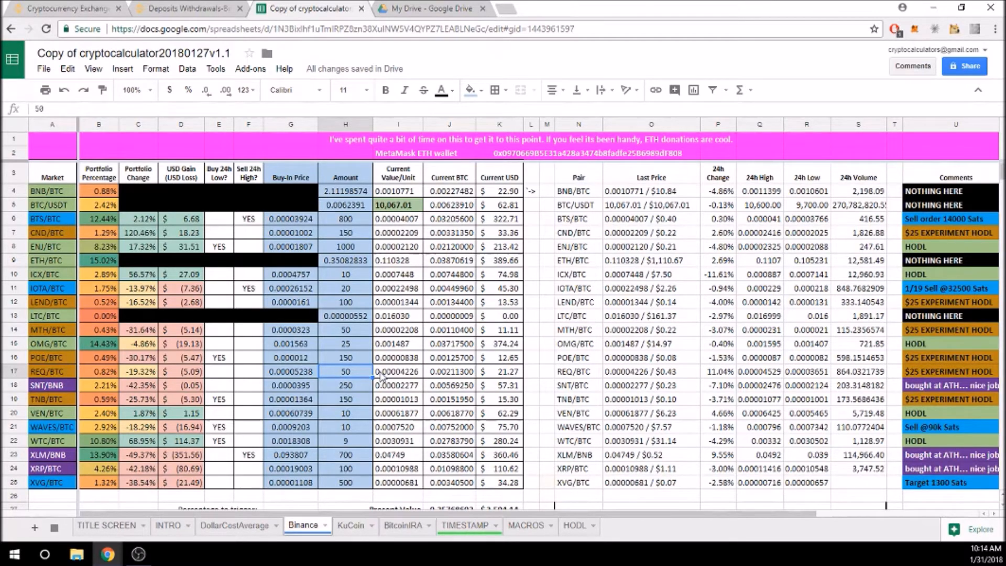
text(200)
key(Return)
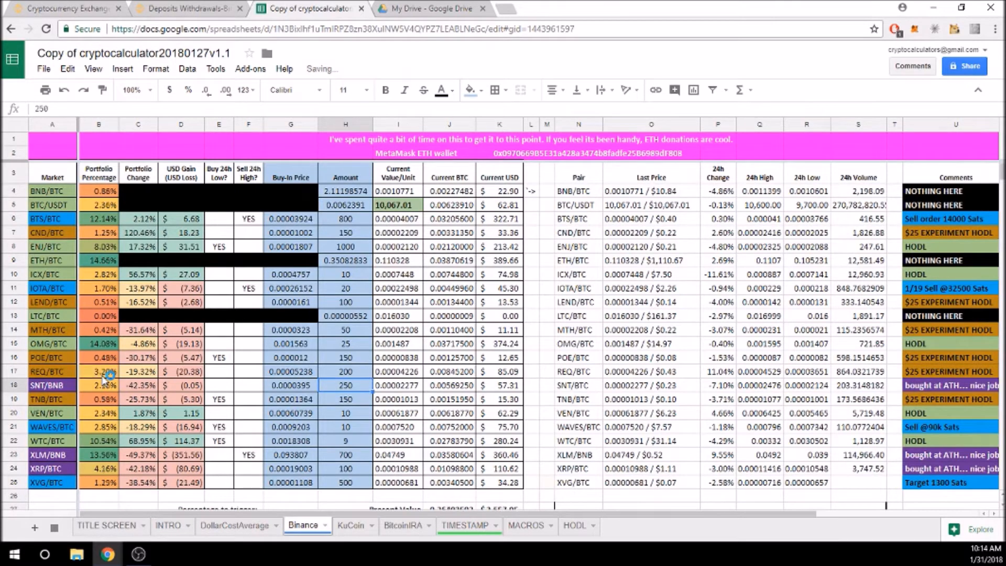
click(359, 374)
text(2000)
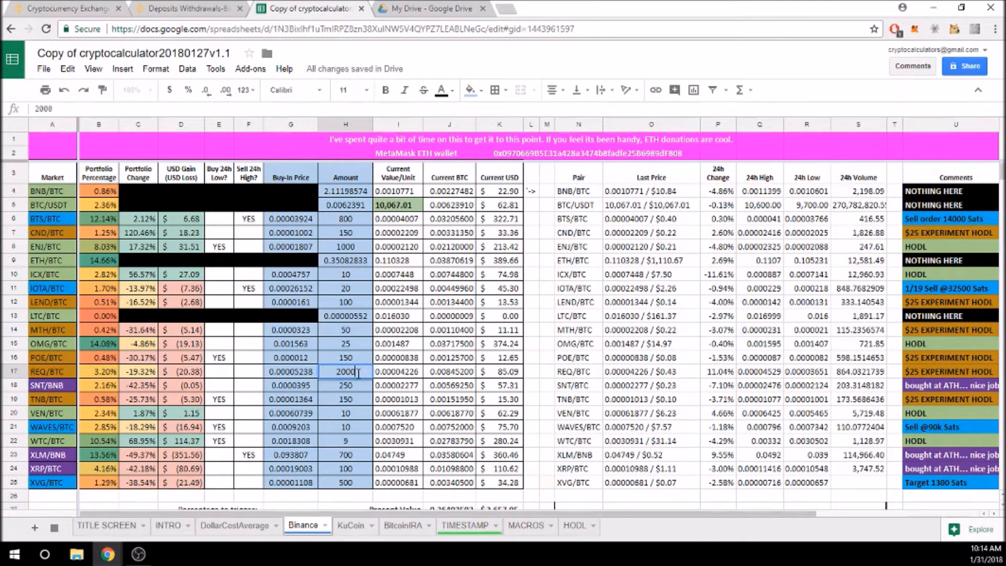
key(Return)
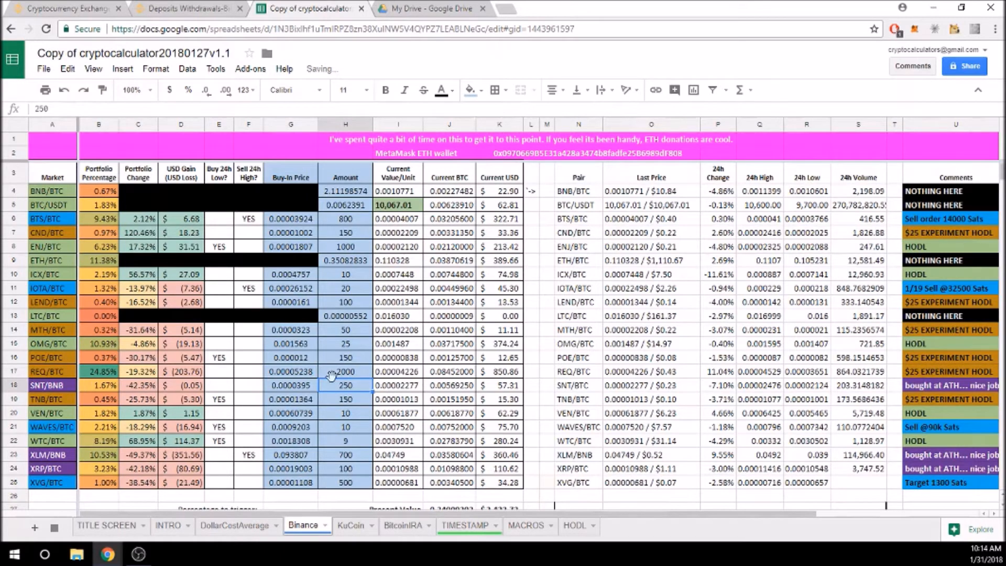
Try 5000 as the REQ/BTC amount, then undo twice back to 200
click(354, 376)
text(5000)
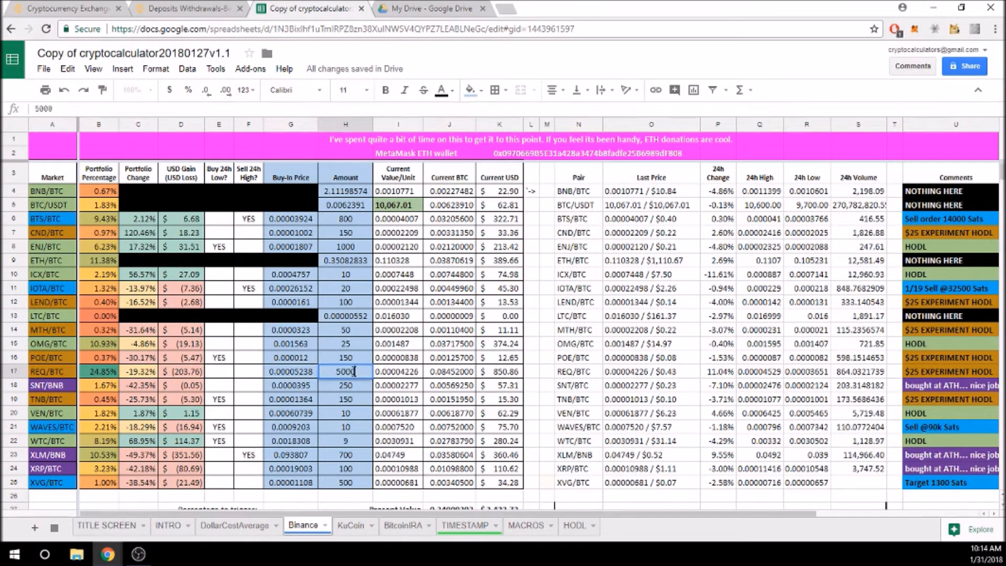
key(Return)
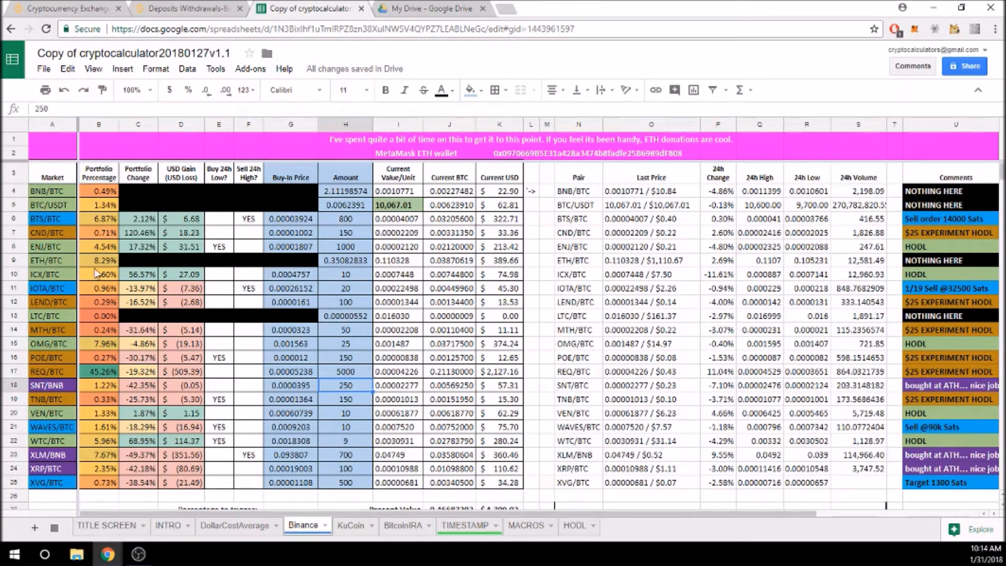
click(65, 92)
click(65, 91)
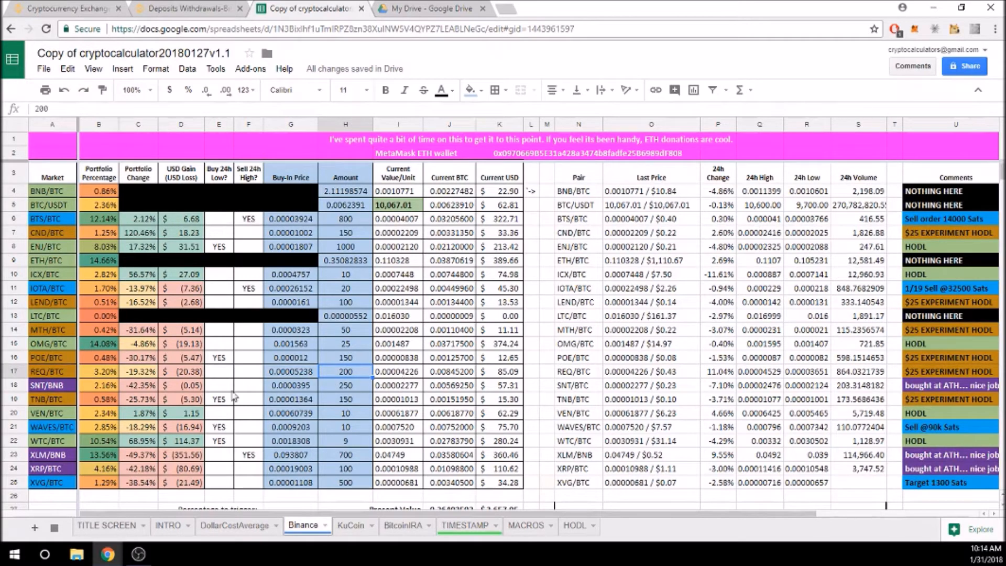
scroll(465, 309, down, 1)
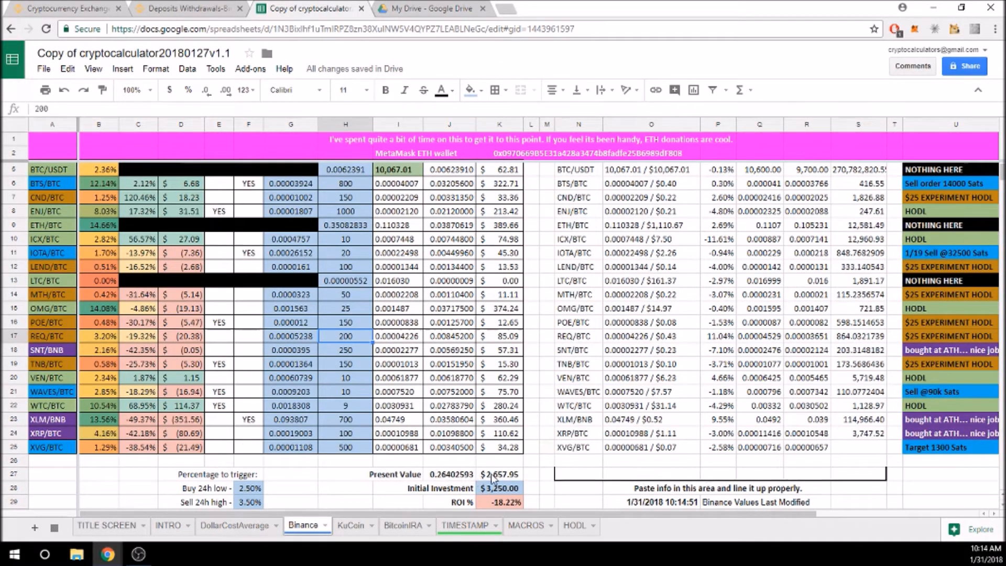
click(83, 90)
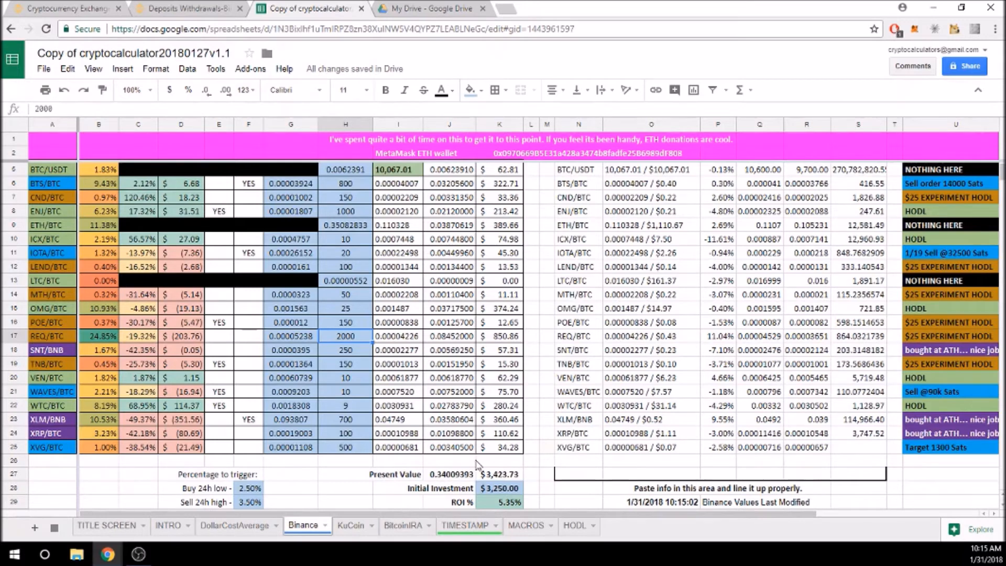
scroll(477, 464, down, 2)
scroll(452, 466, up, 1)
scroll(452, 467, down, 1)
scroll(251, 438, up, 2)
scroll(253, 503, down, 1)
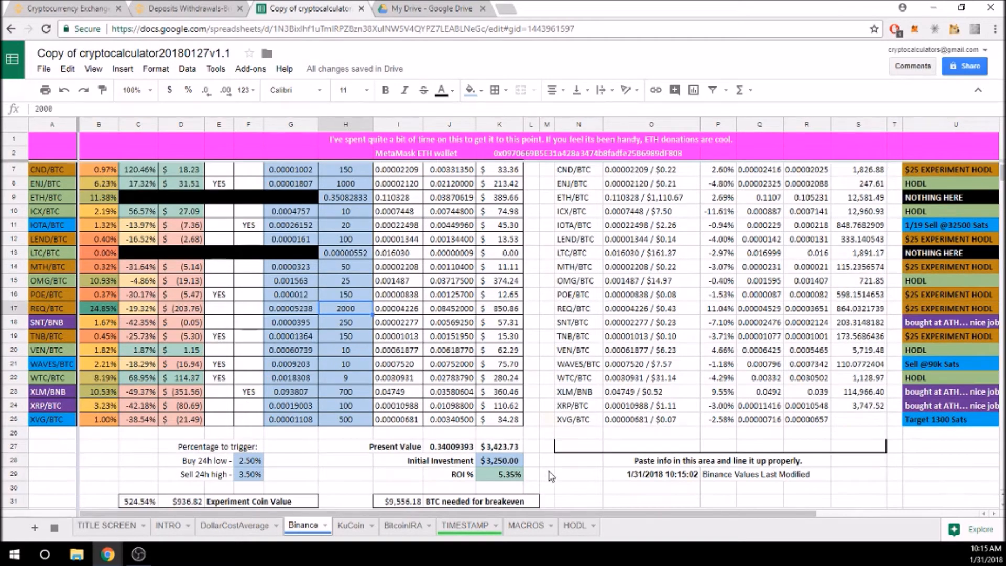
click(498, 449)
click(111, 110)
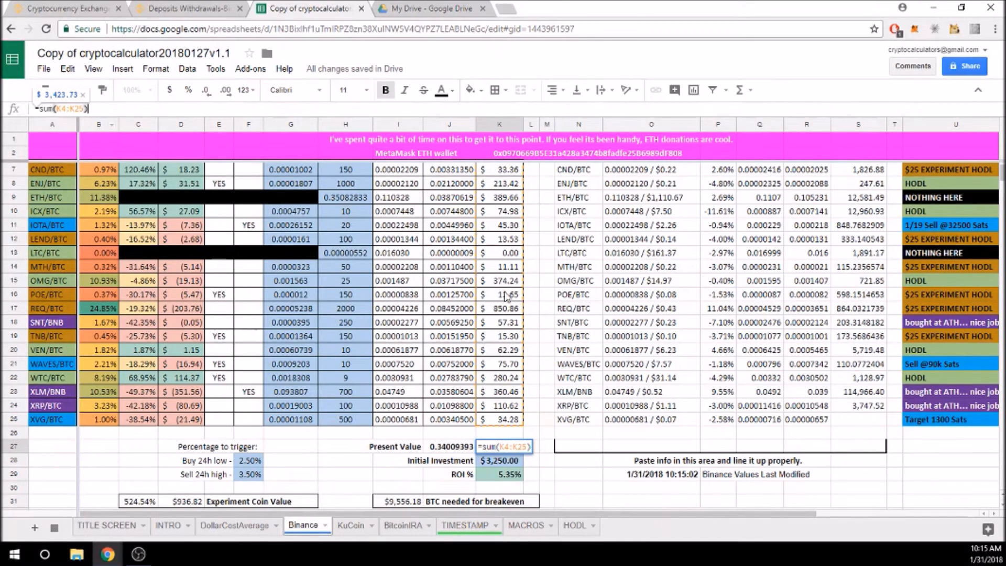
scroll(551, 439, up, 1)
scroll(551, 439, up, 1)
scroll(499, 378, down, 1)
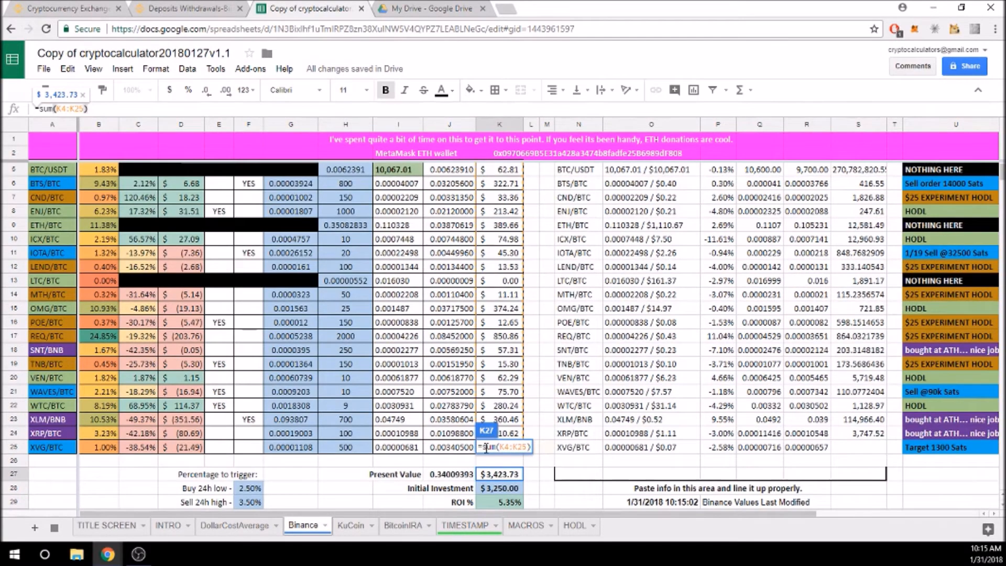
click(455, 480)
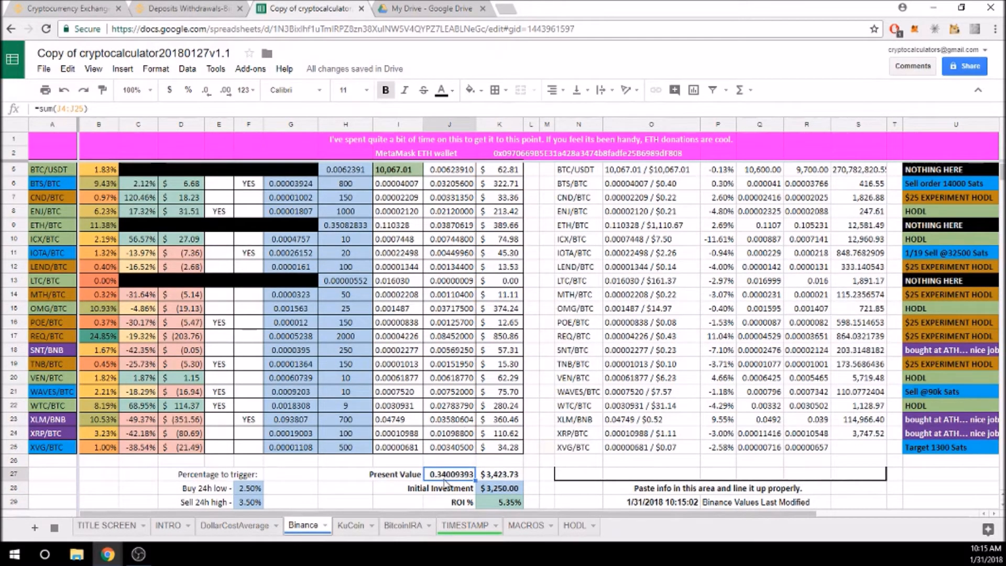
scroll(483, 499, down, 1)
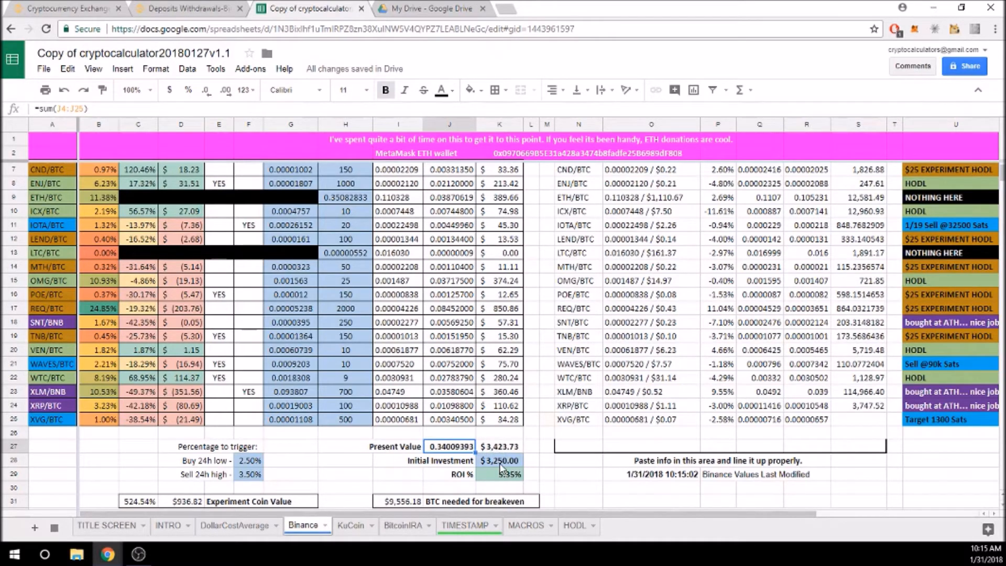
click(508, 476)
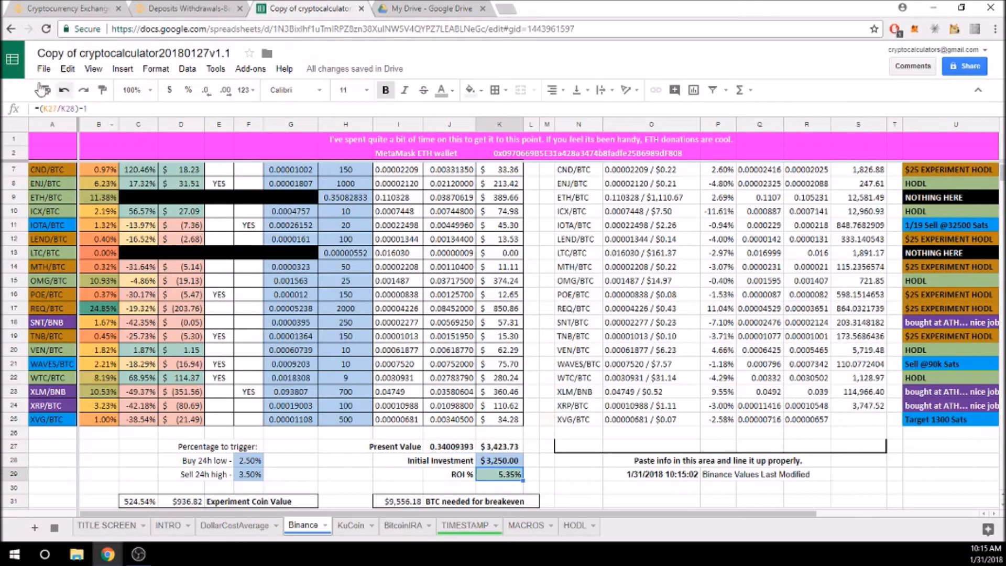
click(88, 109)
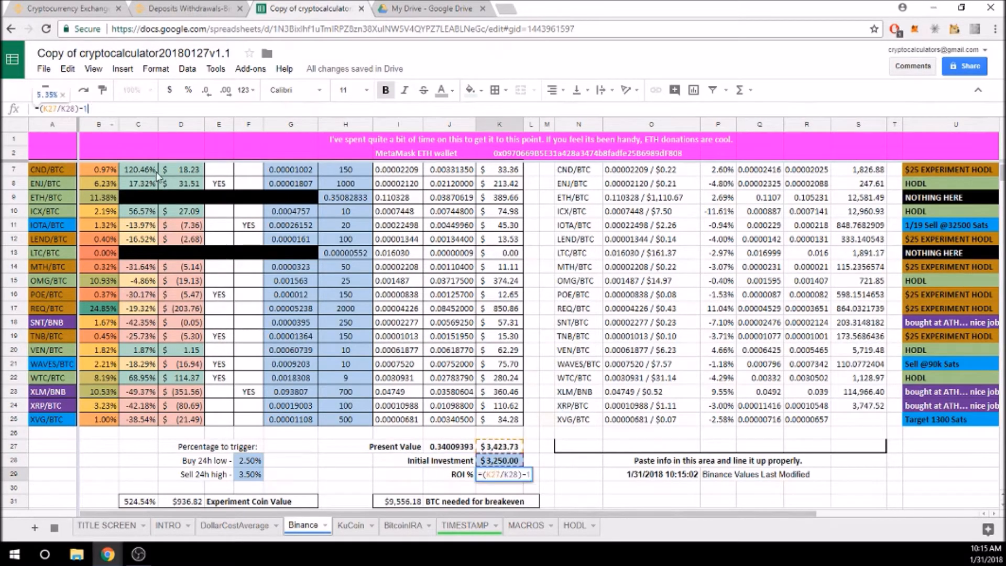
click(547, 460)
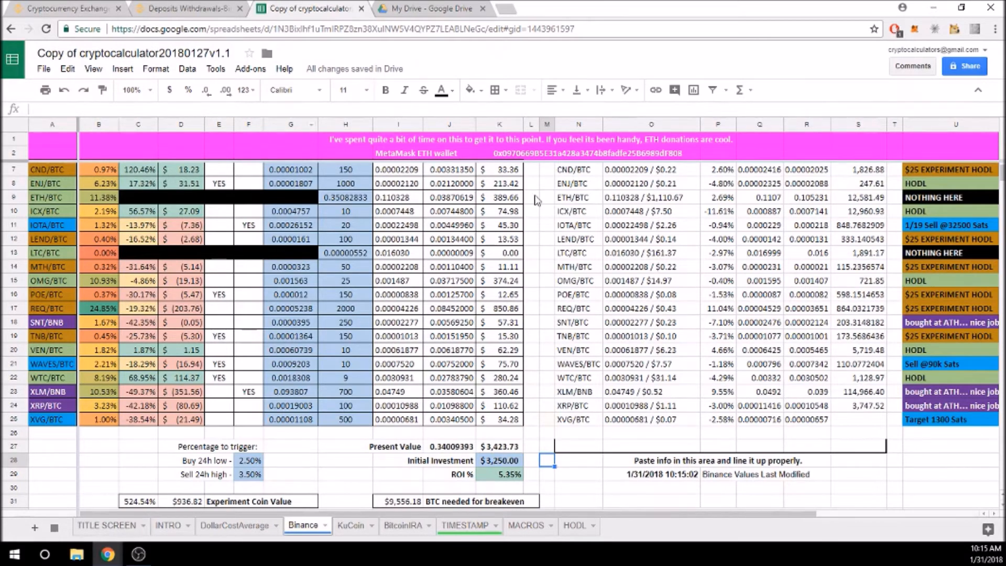
scroll(361, 195, up, 2)
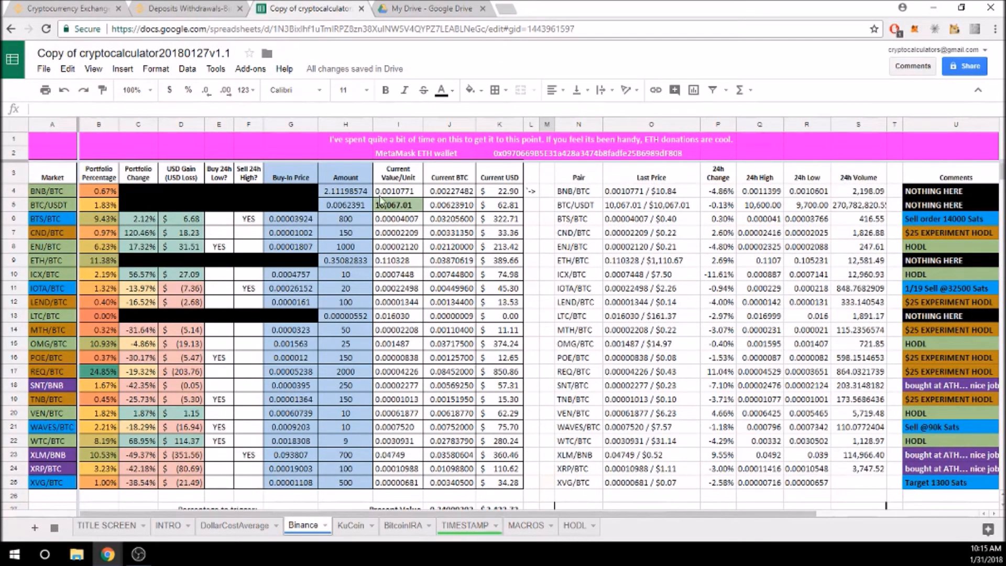
scroll(608, 341, down, 2)
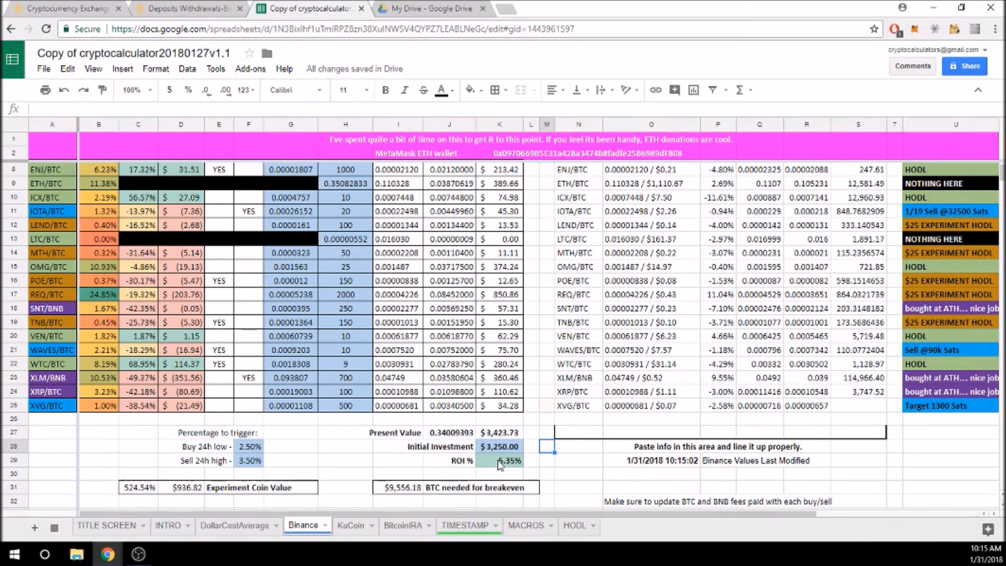
scroll(500, 471, down, 1)
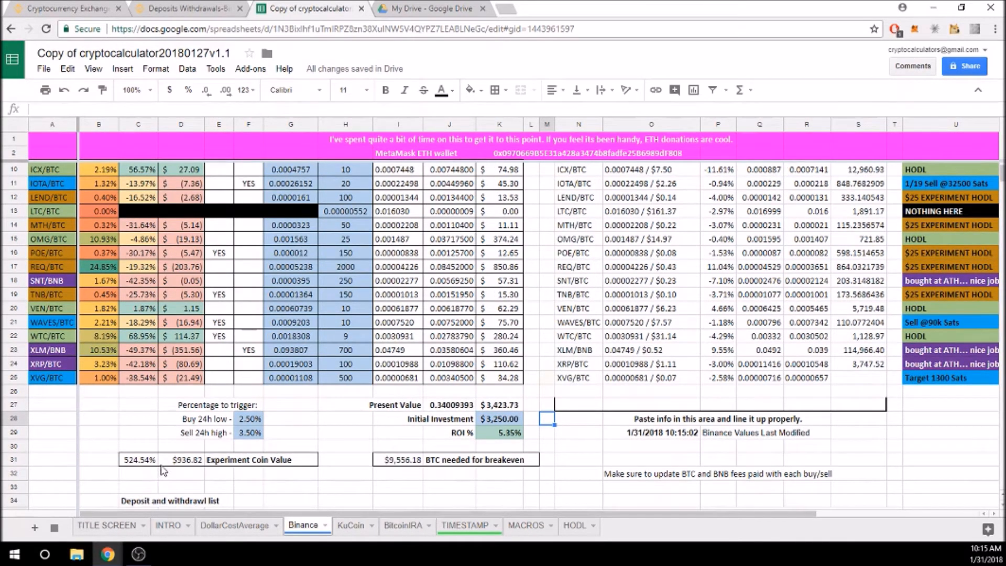
scroll(210, 471, up, 1)
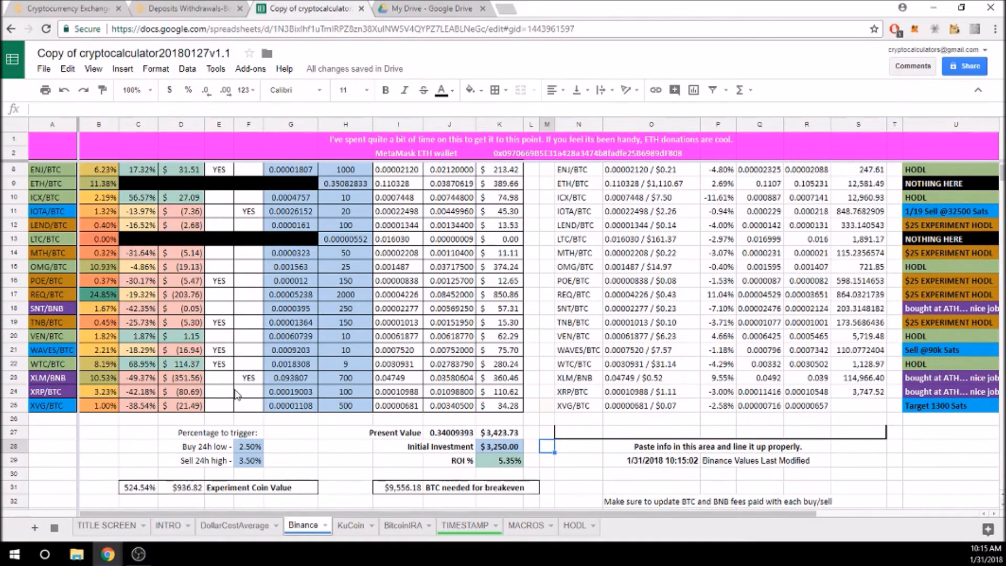
scroll(97, 244, up, 3)
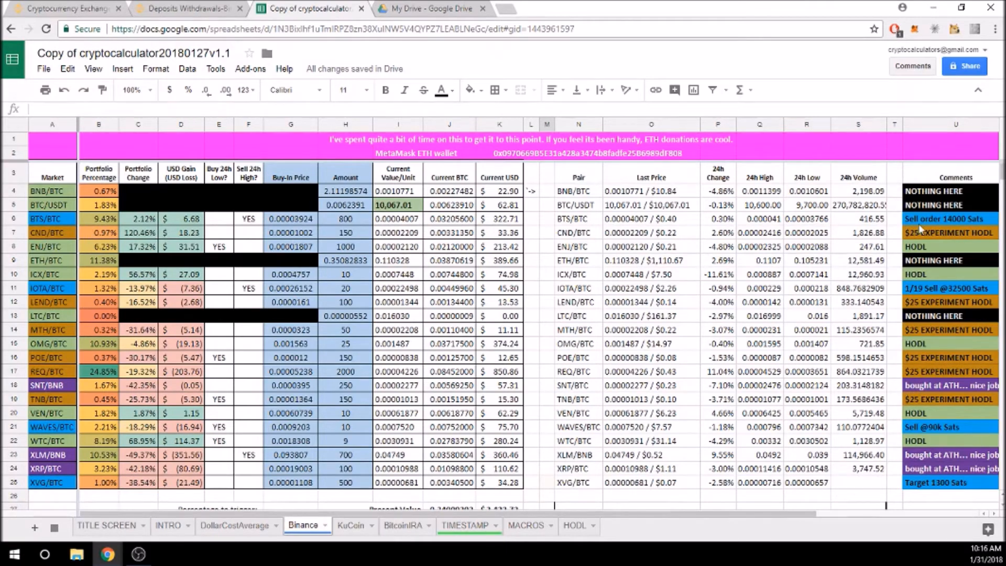
scroll(204, 490, down, 3)
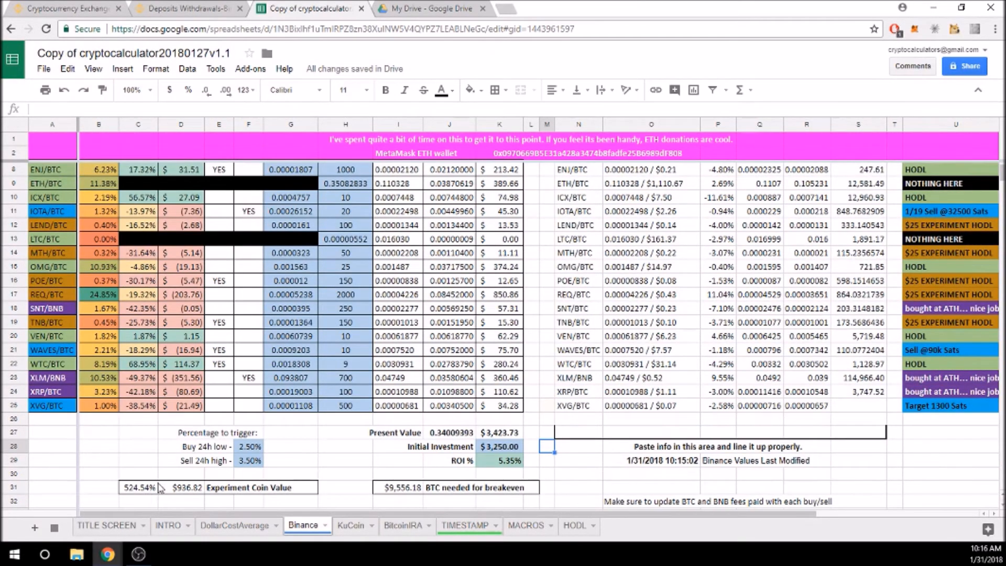
scroll(157, 197, up, 2)
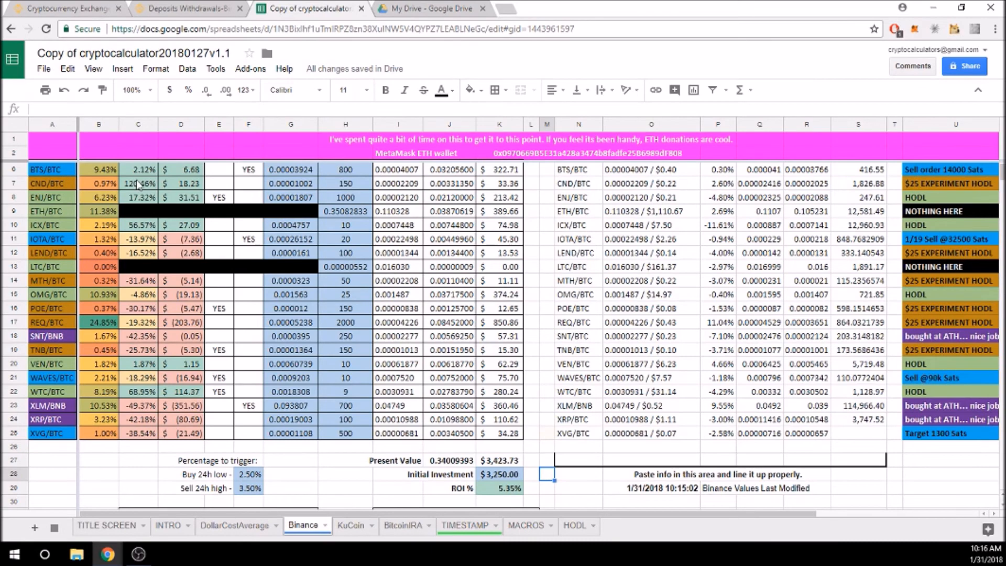
scroll(68, 225, up, 3)
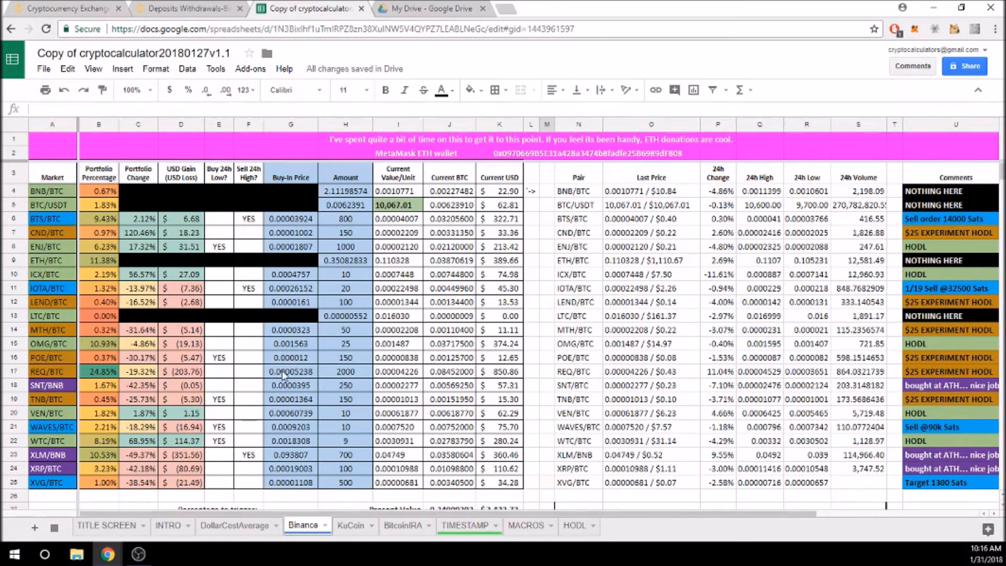
click(342, 373)
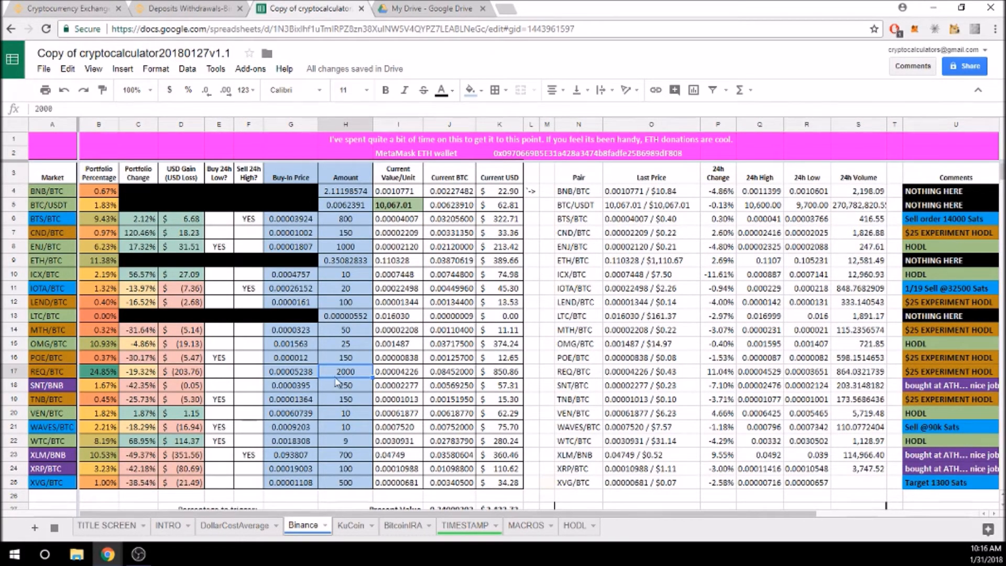
scroll(424, 400, down, 2)
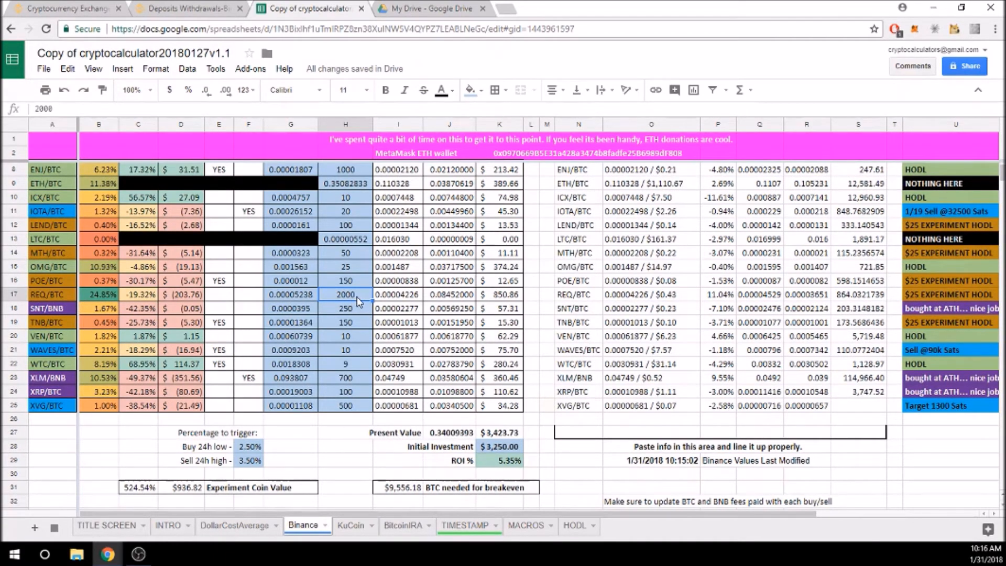
text(50)
key(Return)
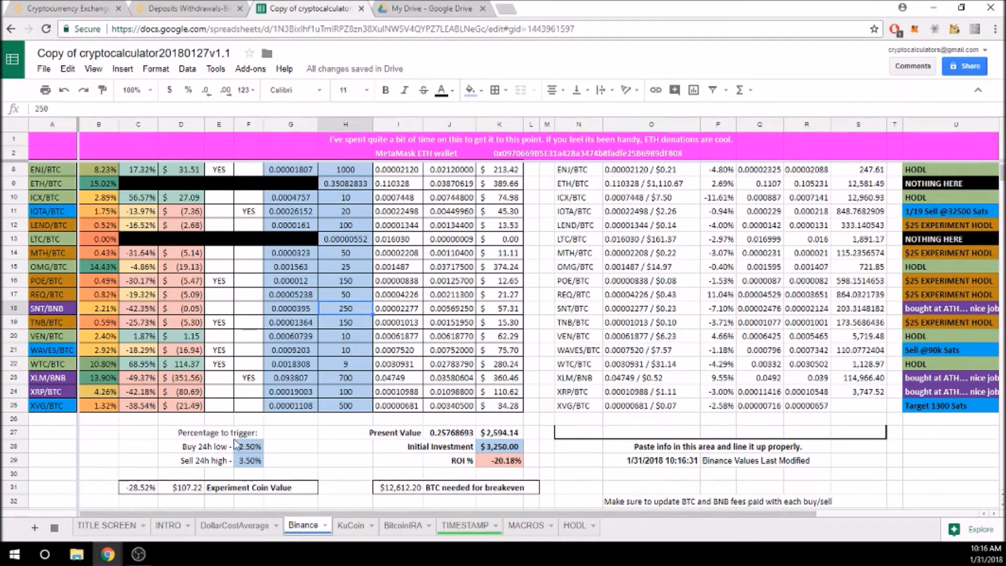
click(187, 492)
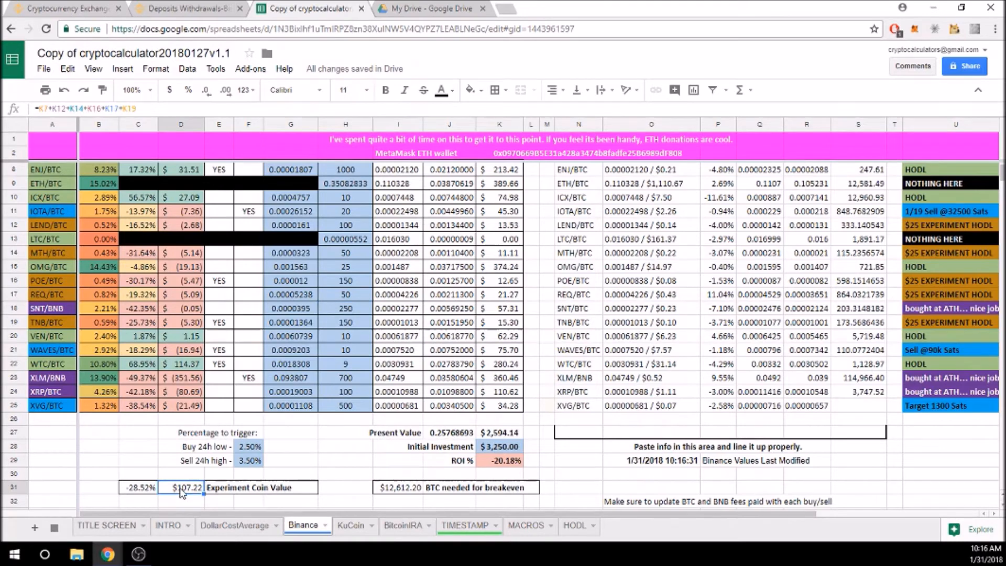
click(133, 490)
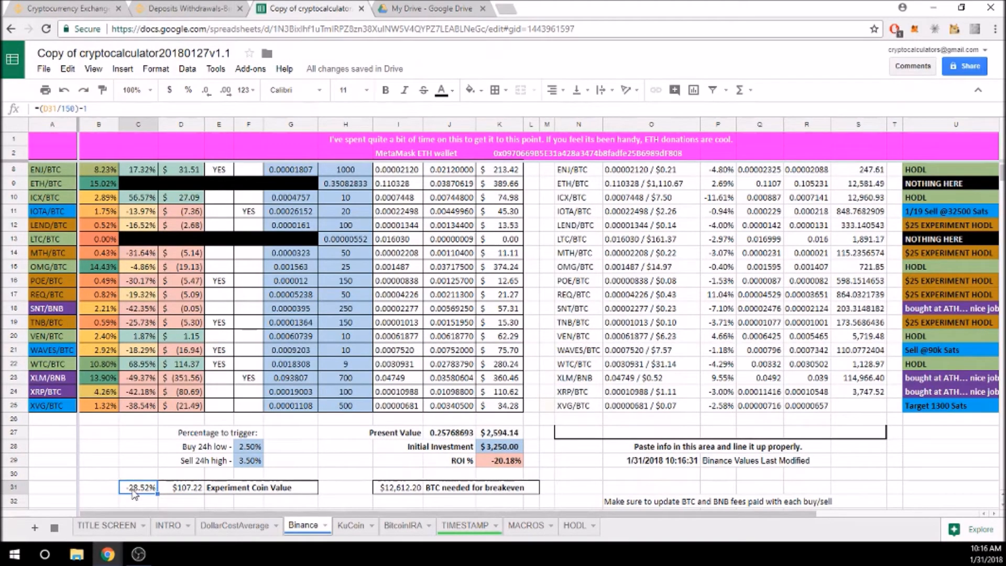
scroll(578, 370, down, 1)
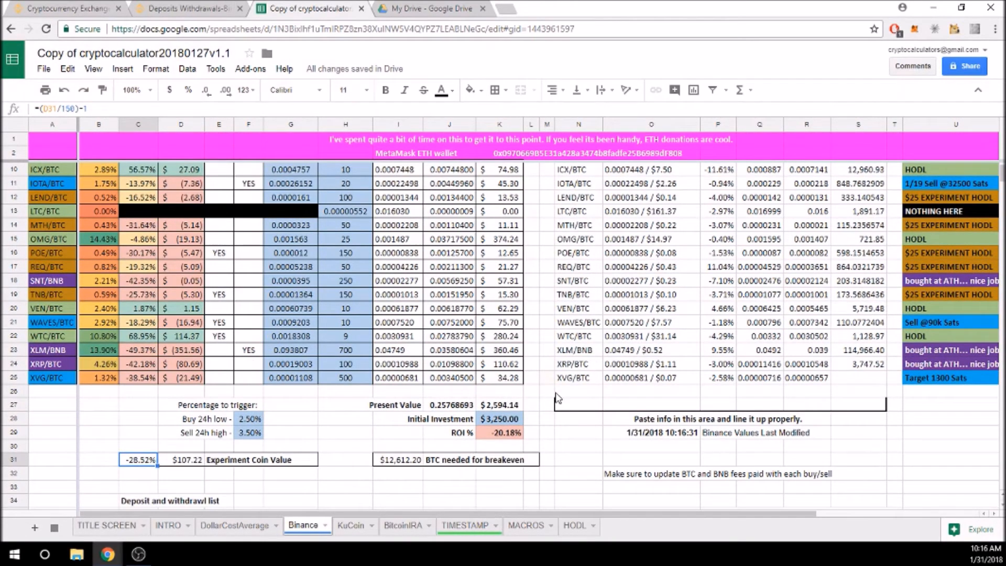
click(509, 434)
click(545, 434)
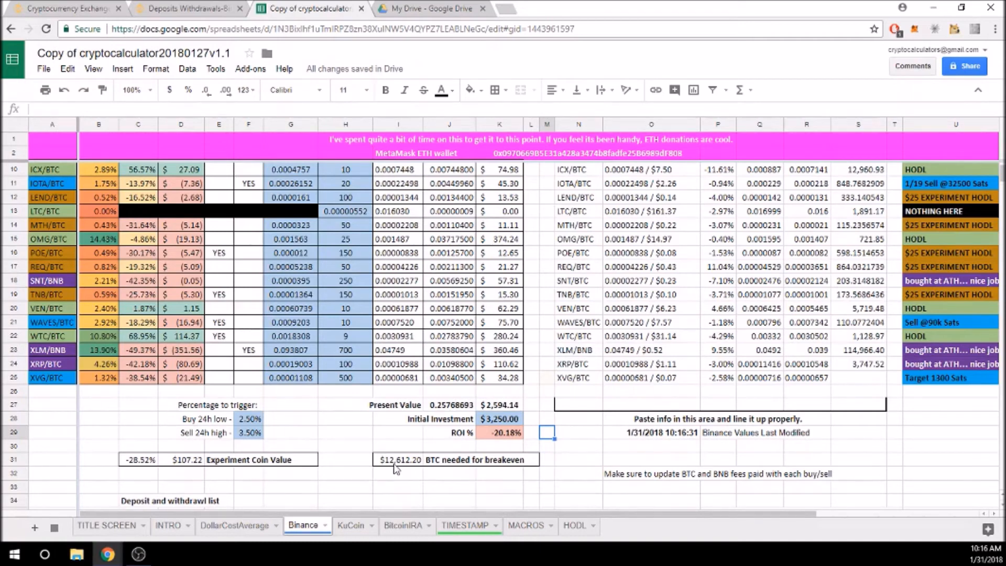
scroll(414, 466, up, 2)
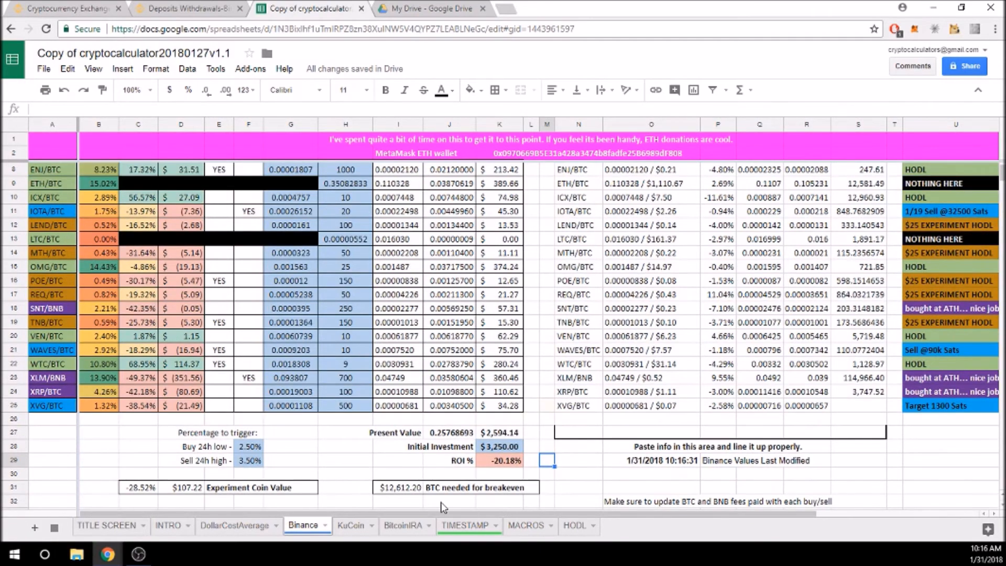
scroll(414, 501, up, 2)
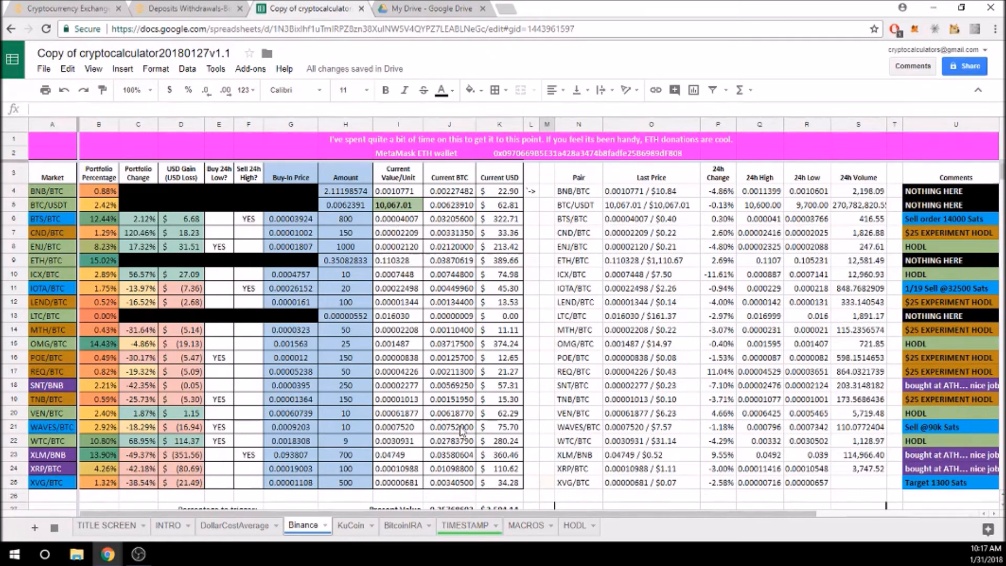
scroll(511, 414, down, 3)
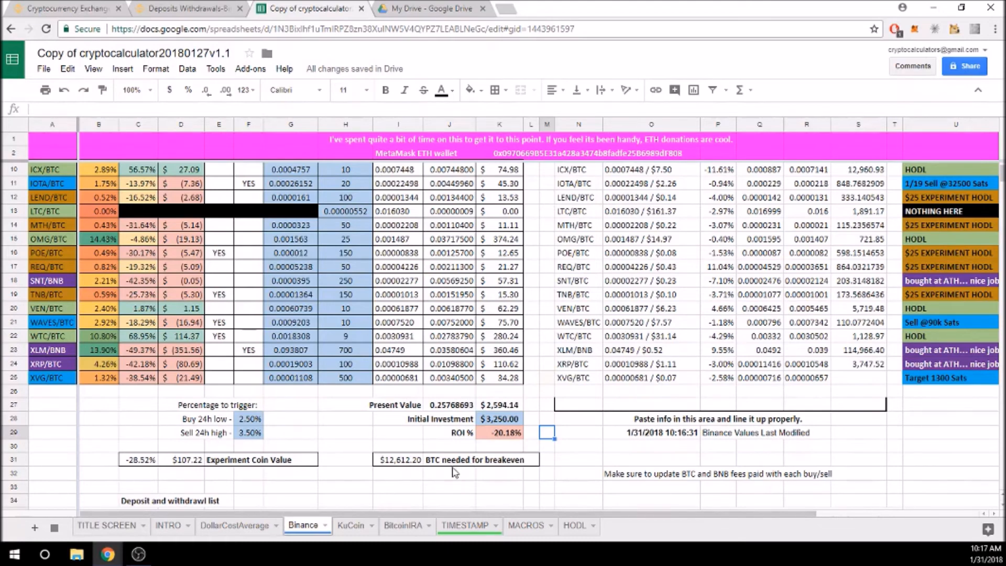
scroll(448, 475, up, 4)
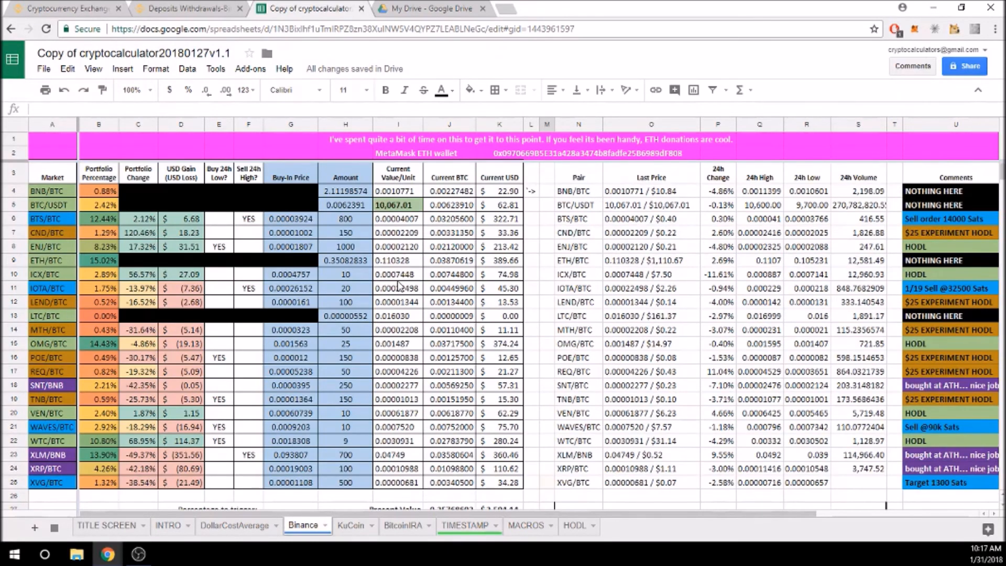
scroll(398, 287, down, 3)
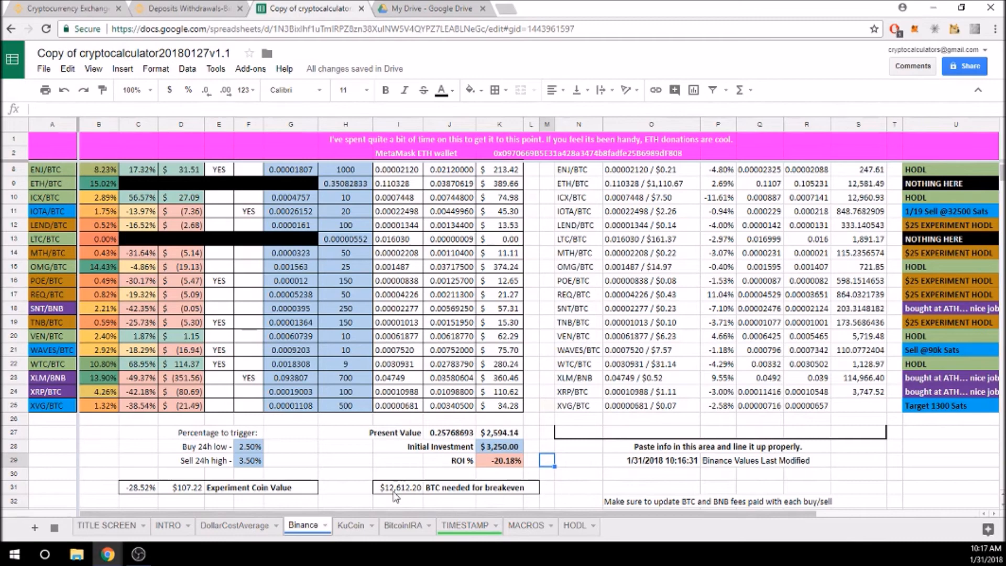
scroll(408, 487, up, 3)
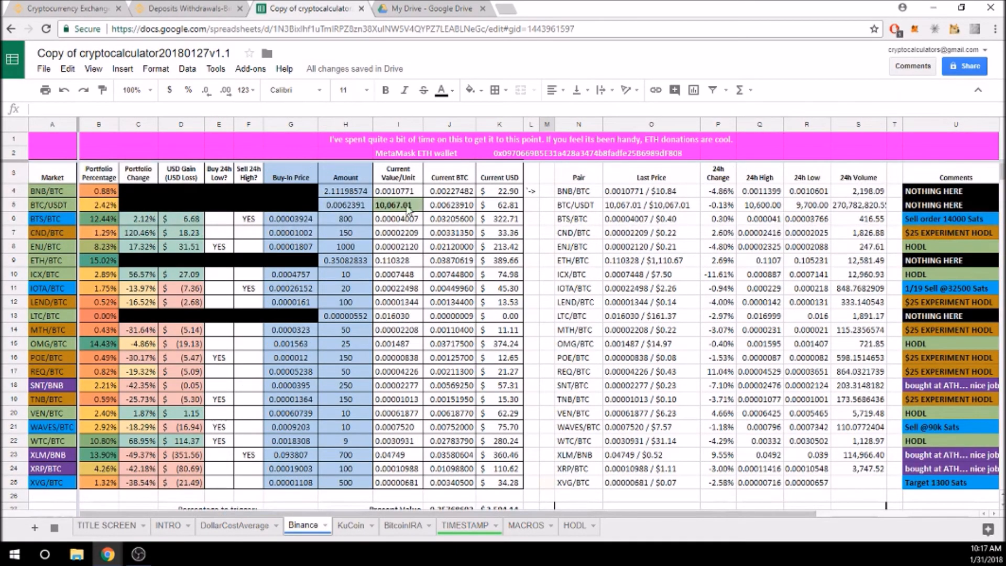
click(408, 207)
text(12612.)
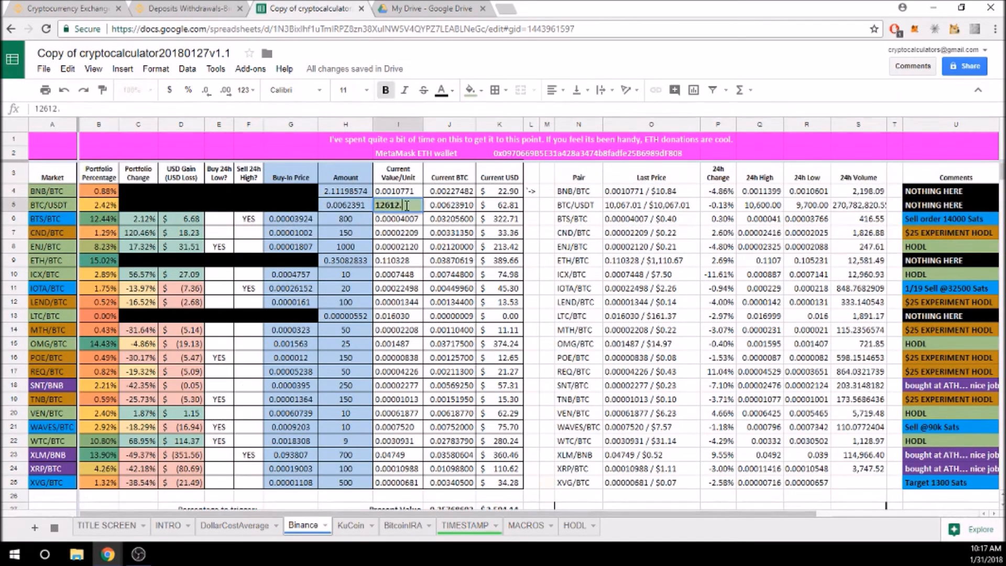
key(Return)
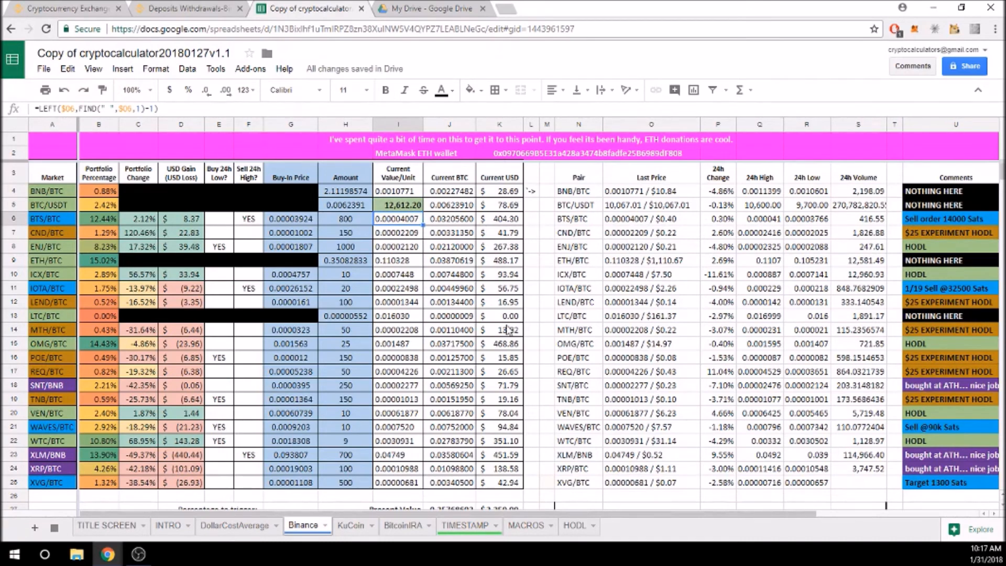
scroll(508, 330, down, 1)
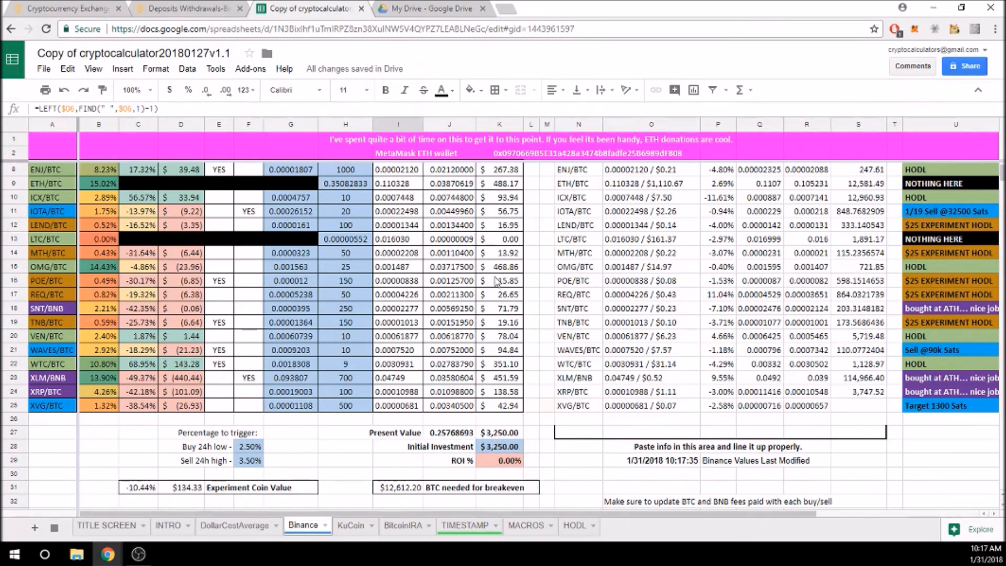
key(ctrl+z)
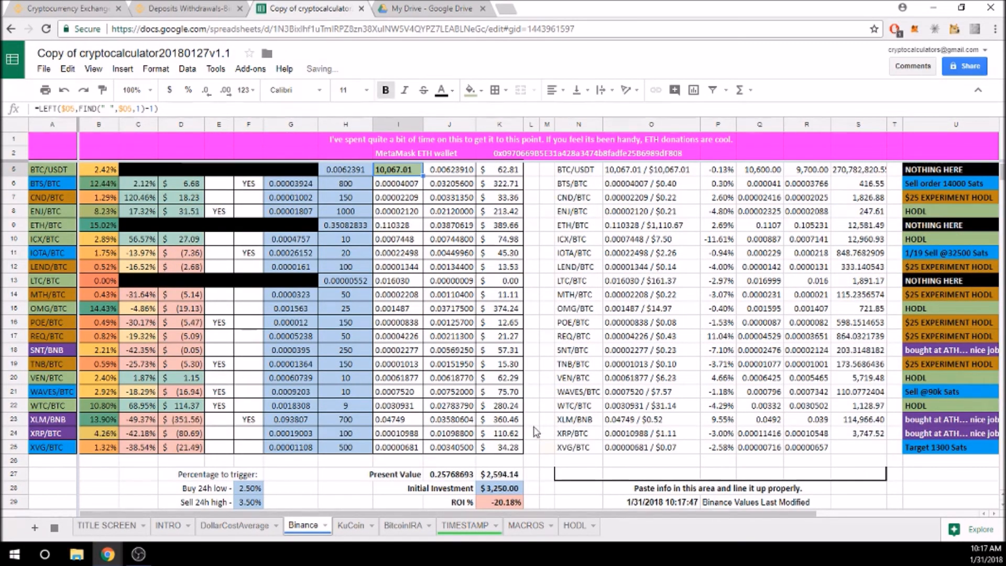
click(539, 310)
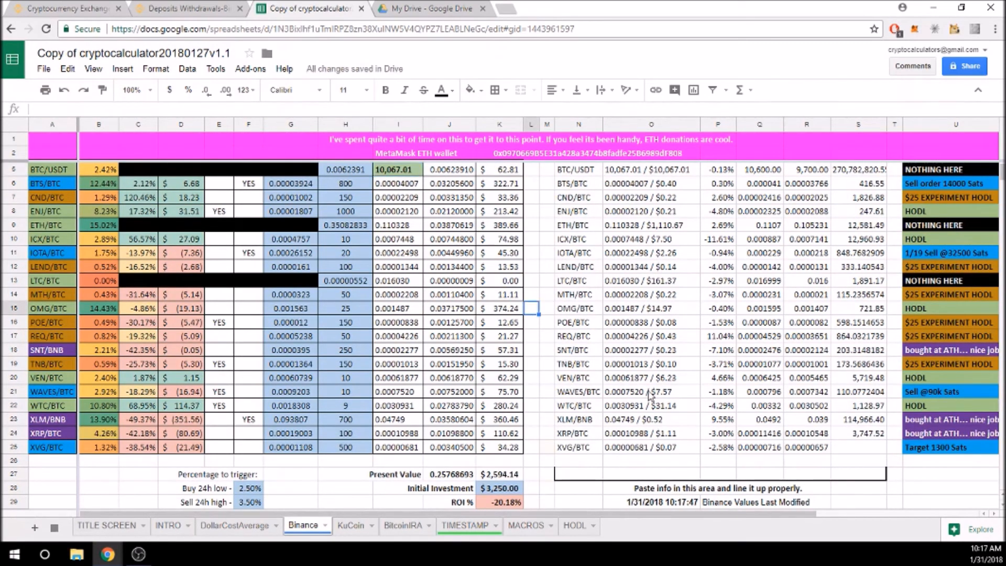
scroll(663, 331, down, 1)
scroll(664, 330, up, 2)
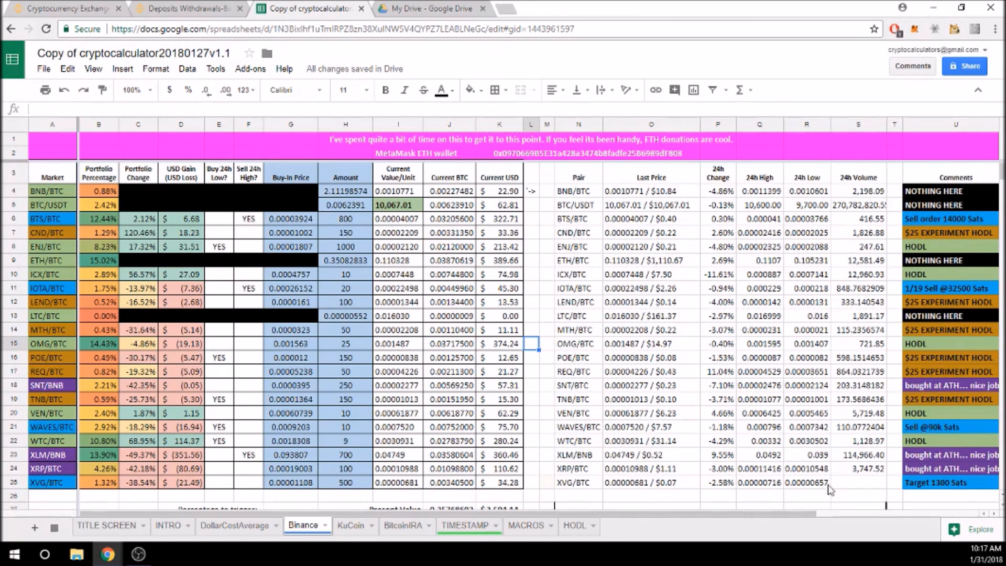
scroll(611, 506, down, 2)
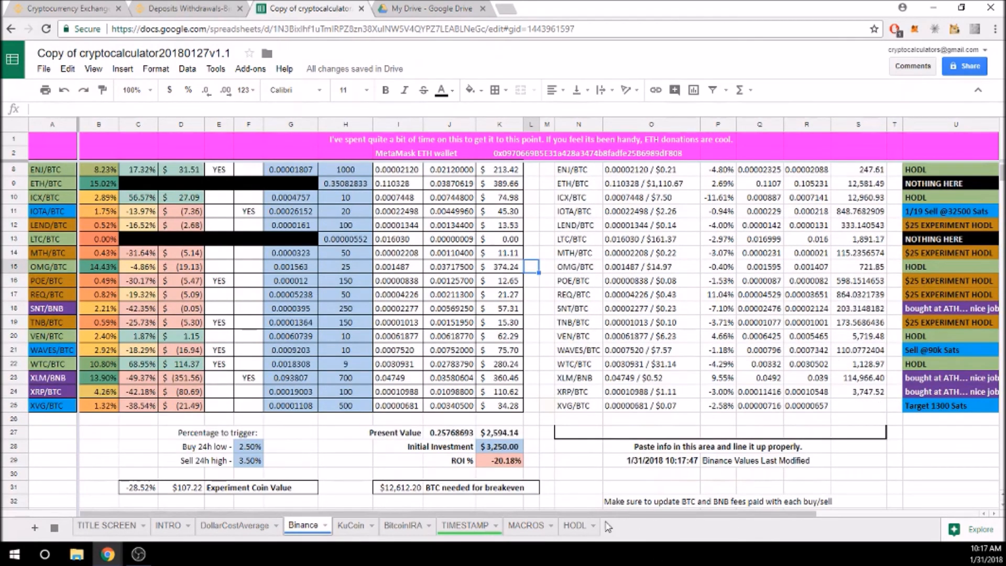
scroll(600, 516, right, 4)
scroll(811, 212, up, 3)
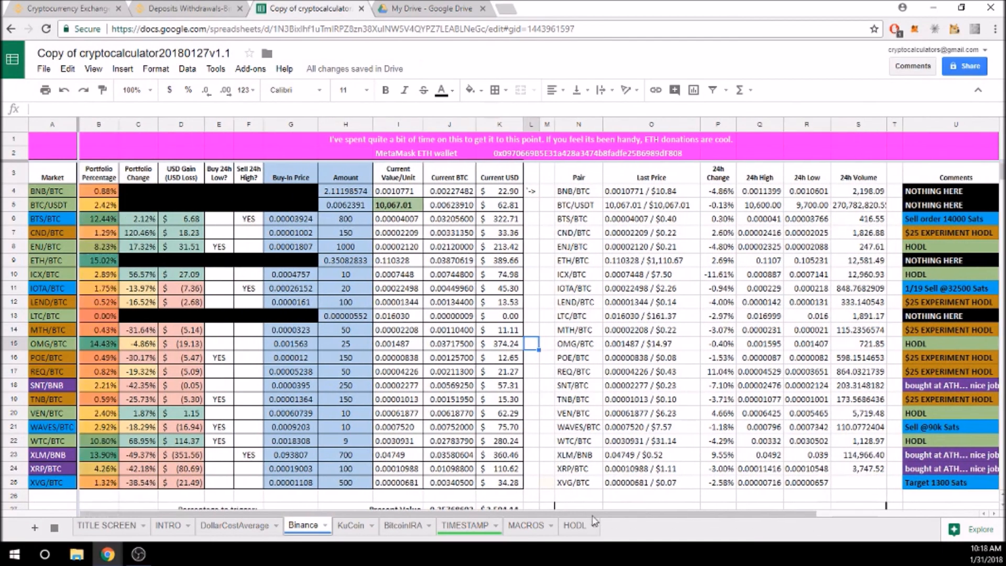
Show the TITLE SCREEN sheet's 'Move on to tutorial video' pointers and select cell D77
scroll(594, 446, down, 3)
click(107, 524)
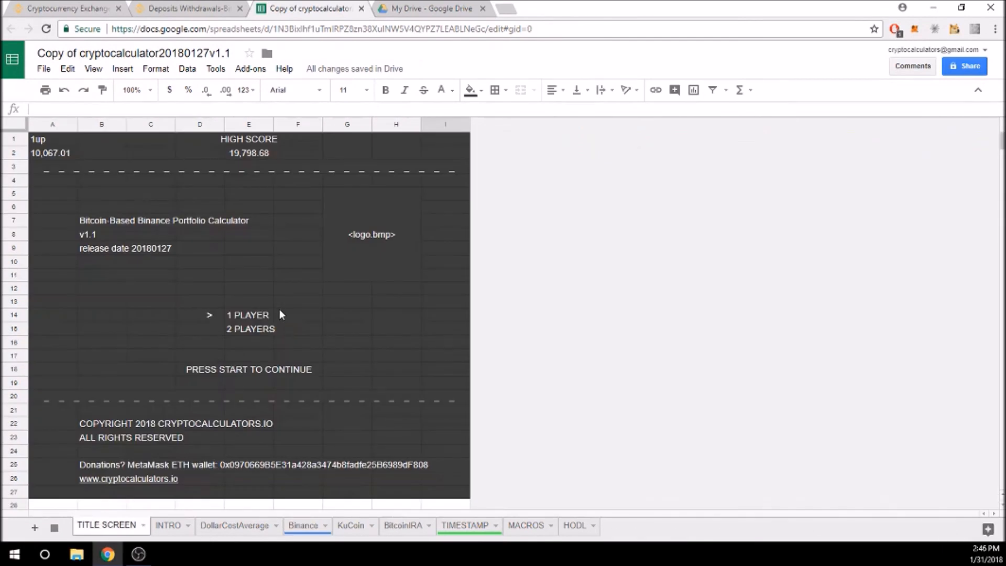
scroll(278, 314, down, 15)
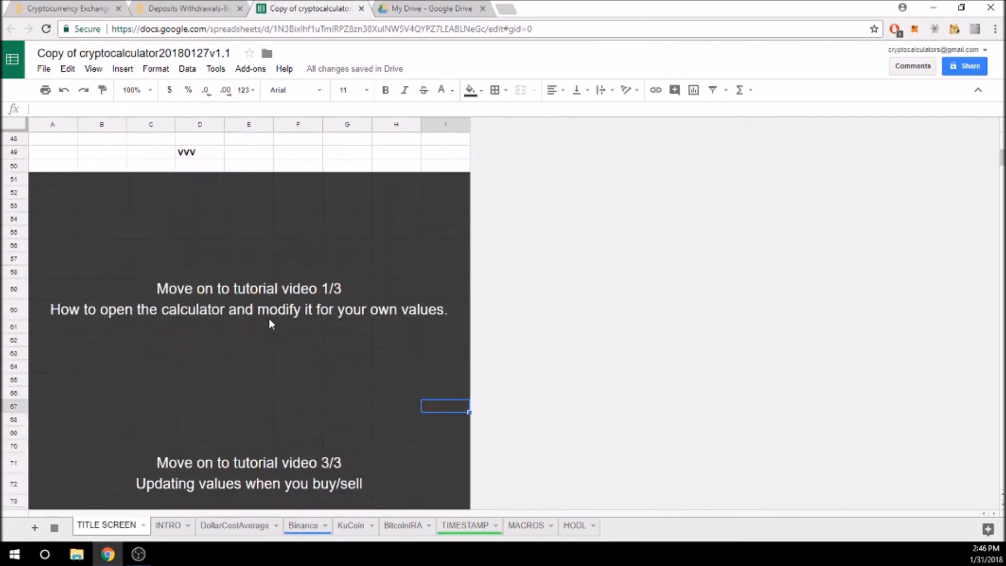
scroll(267, 320, up, 1)
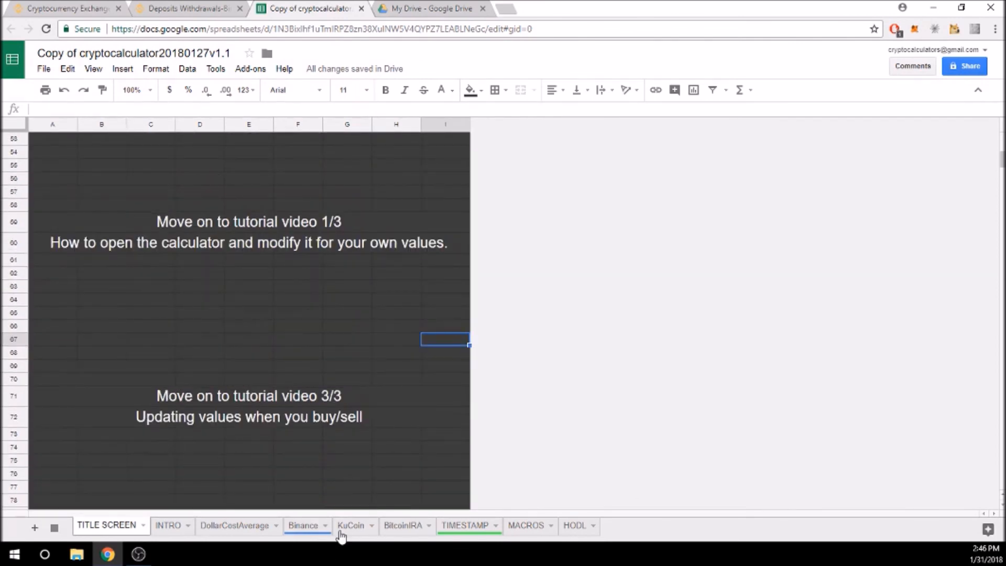
click(198, 487)
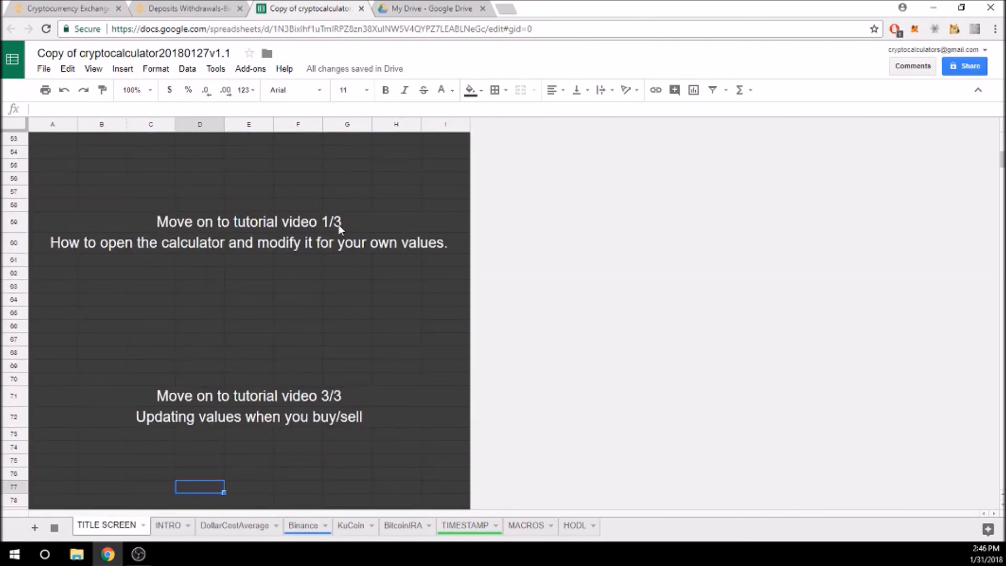